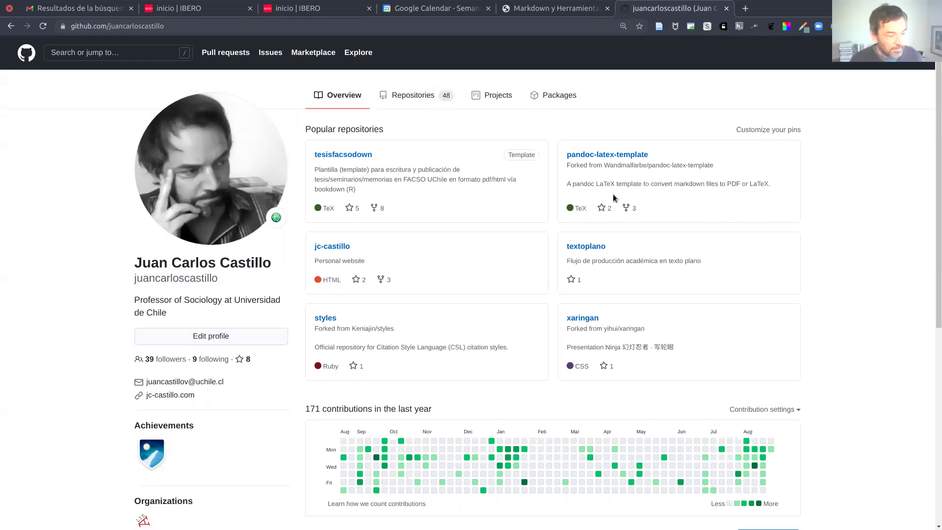
Open the profile's list of repositories and look through the entries.
click(406, 101)
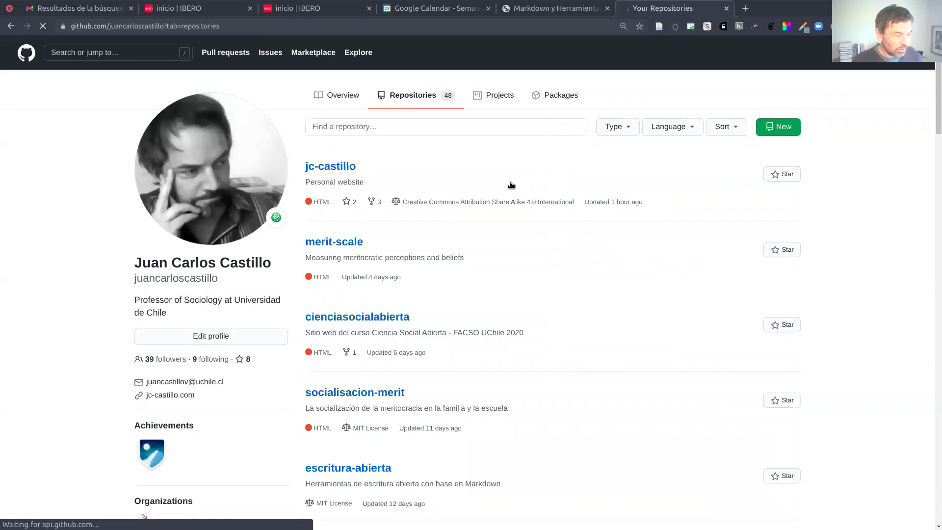
scroll(814, 316, down, 3)
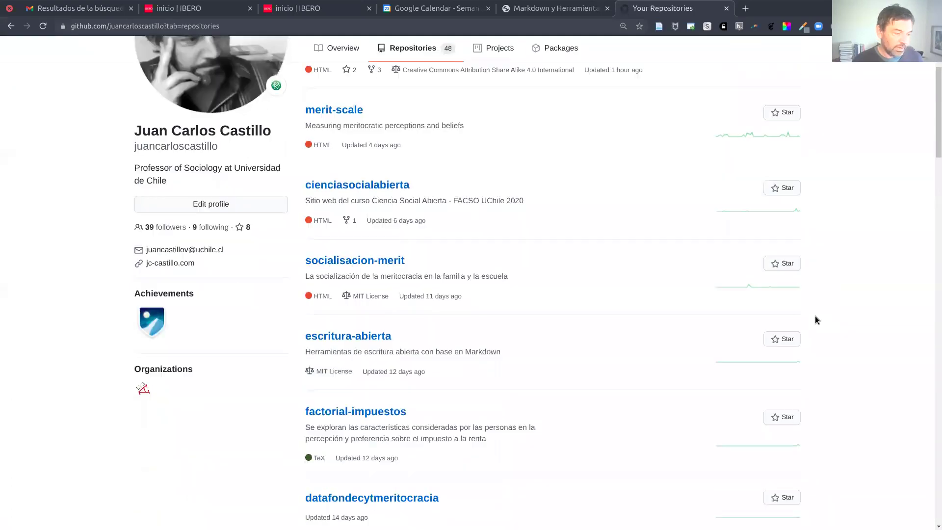
scroll(815, 320, down, 8)
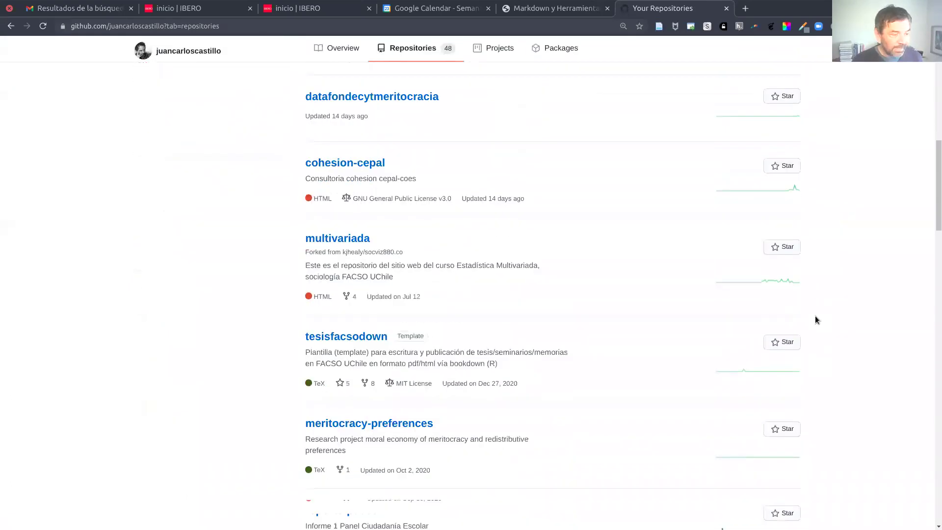
scroll(815, 319, up, 11)
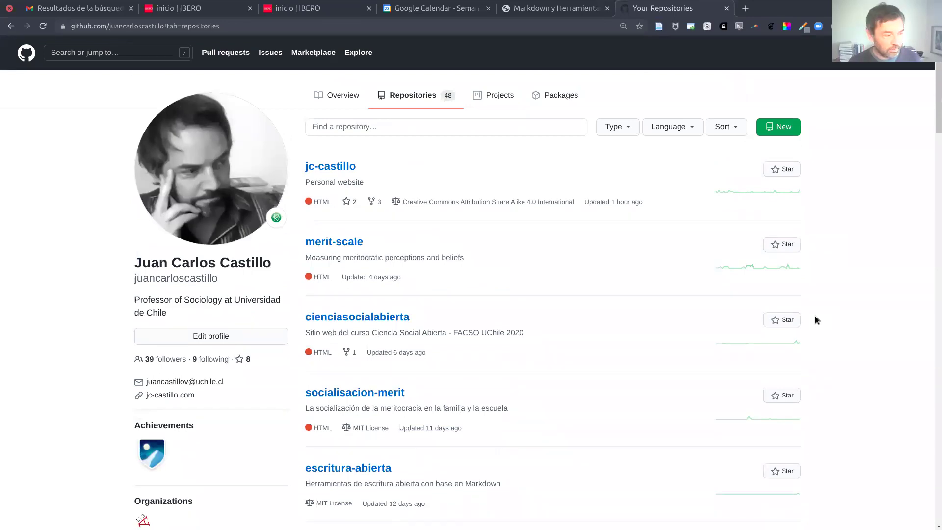
scroll(510, 393, down, 8)
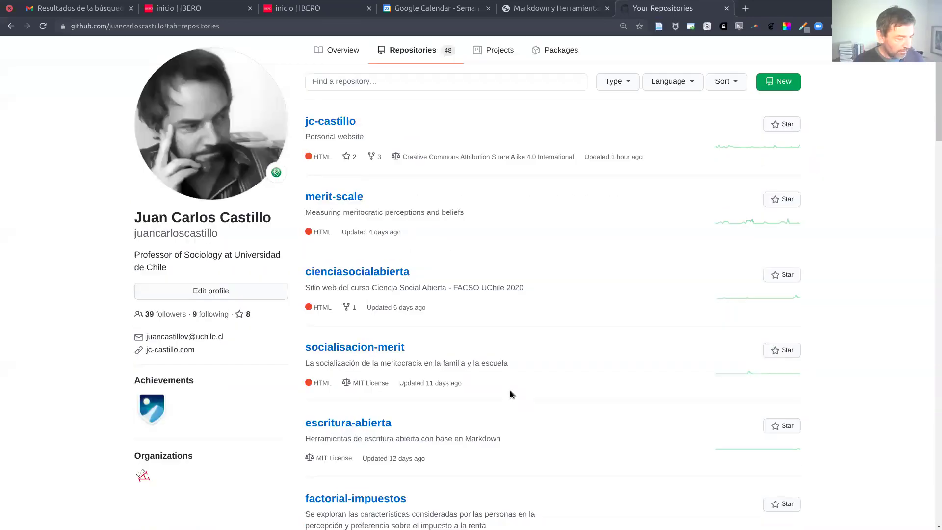
scroll(510, 390, down, 3)
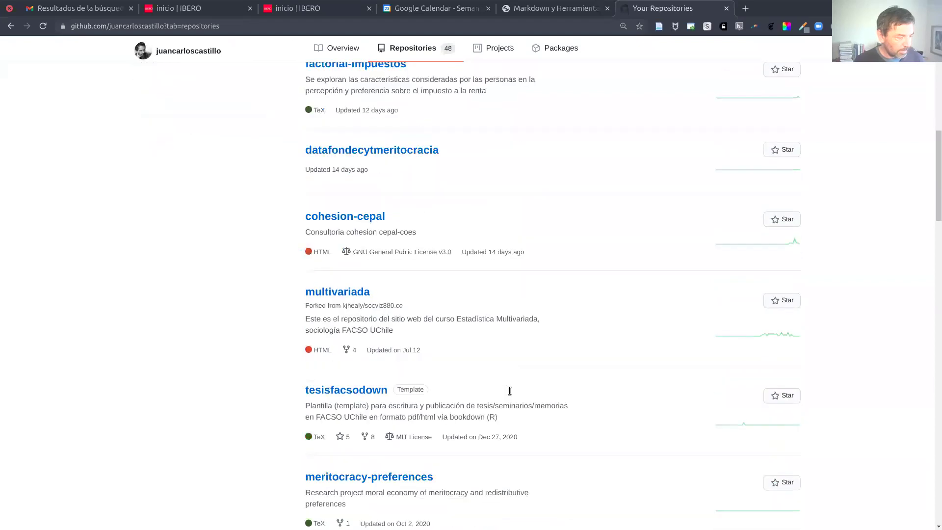
scroll(356, 208, up, 5)
scroll(337, 172, up, 6)
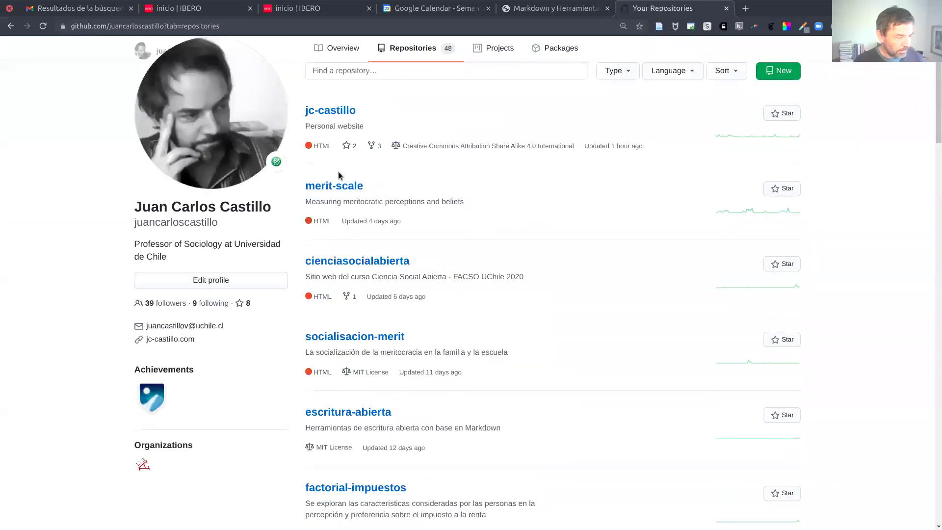
Open the personal website repository and navigate to its documents/talleres-cursos/markdown-mexico folder.
click(337, 171)
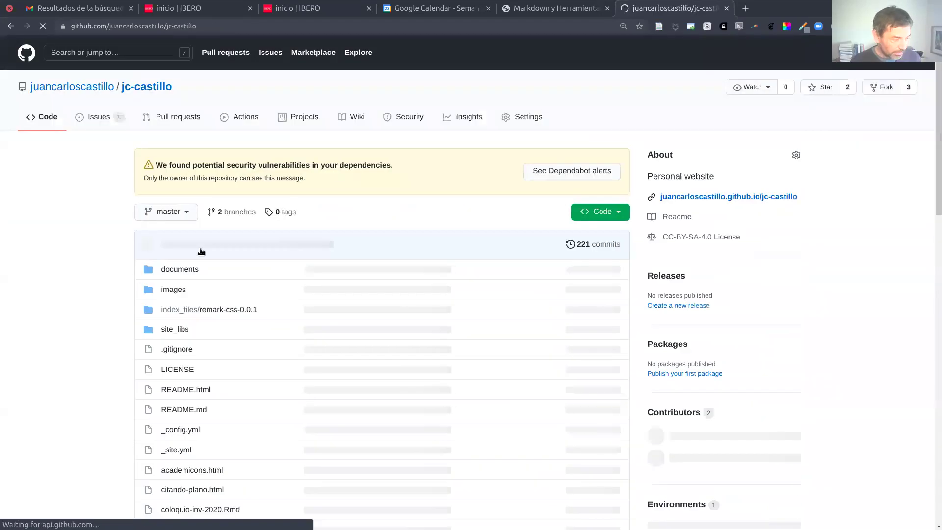
click(184, 271)
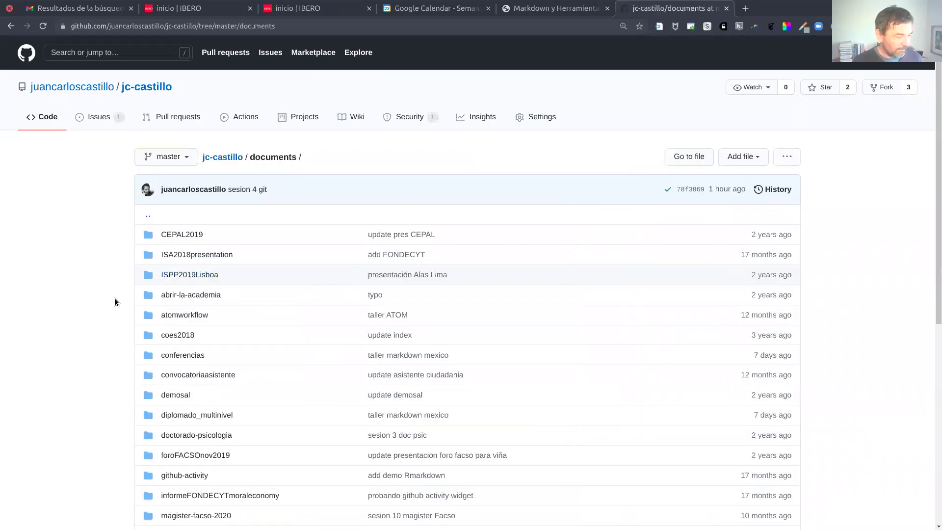
scroll(113, 298, down, 3)
scroll(115, 302, down, 2)
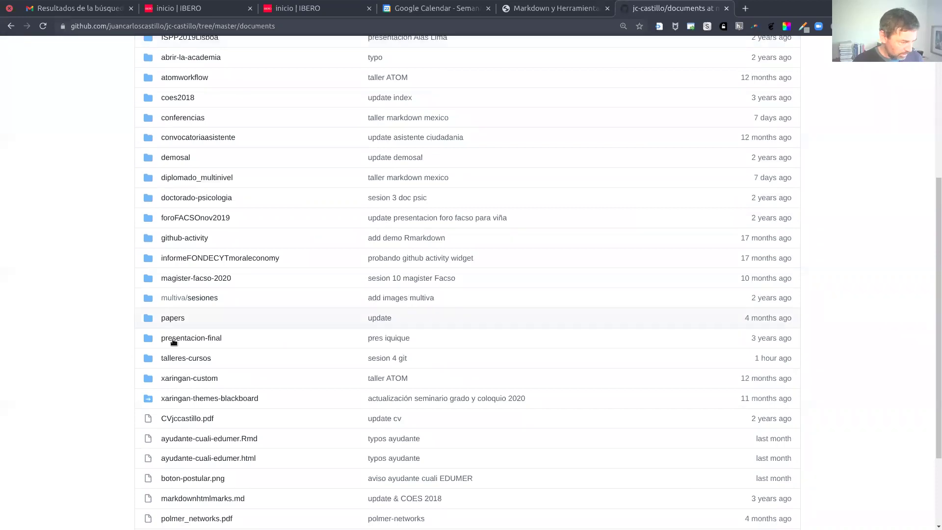
click(175, 357)
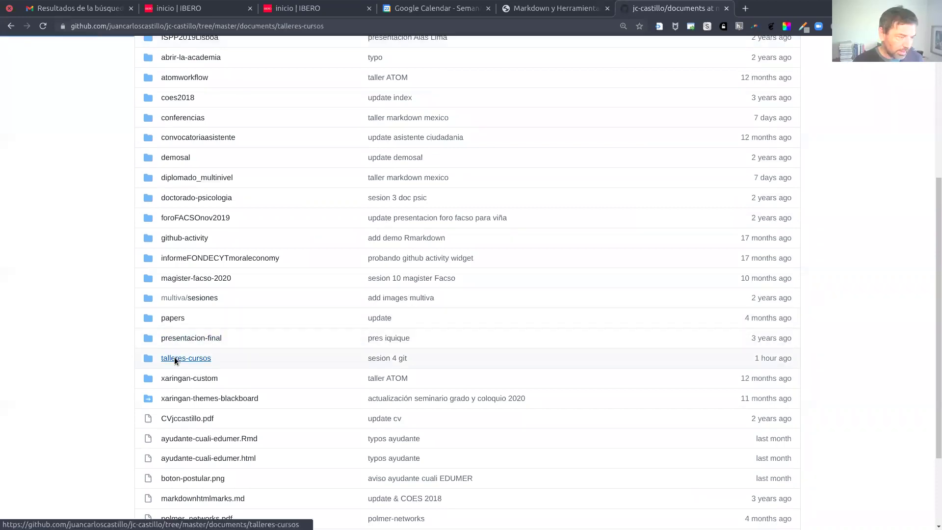
click(209, 256)
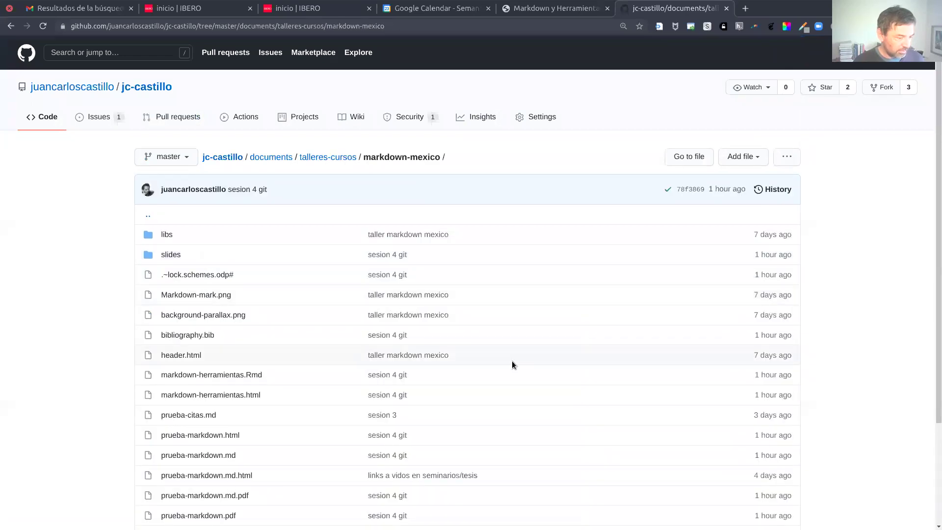
Look through the files of the markdown-mexico folder and open its slides subfolder.
scroll(512, 365, down, 3)
scroll(512, 364, up, 3)
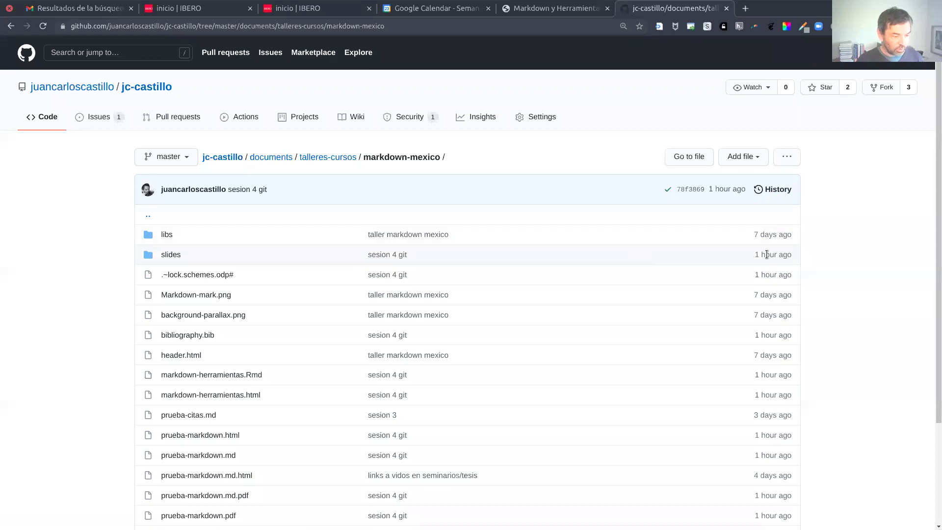
click(172, 254)
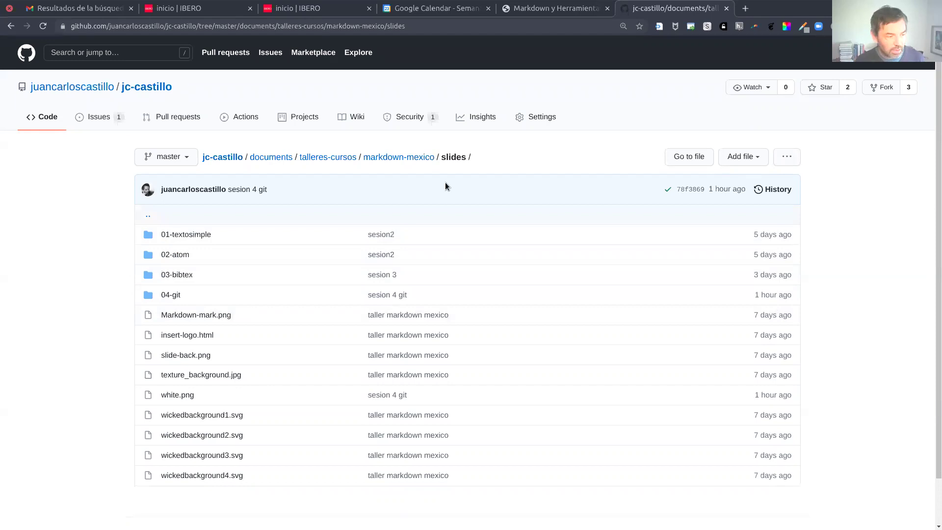
Open the torvalds/linux repository and examine its folders, files, commit messages and update dates.
click(135, 49)
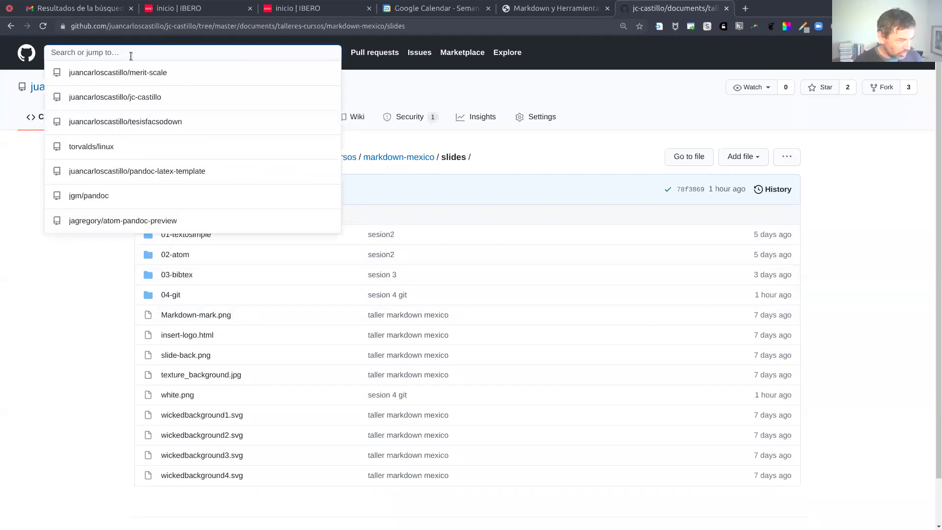
click(123, 143)
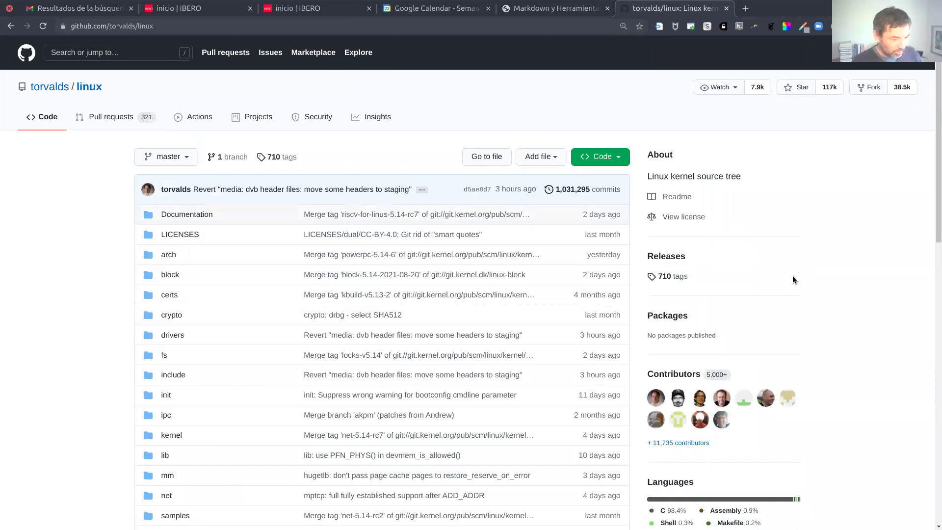
scroll(805, 297, down, 3)
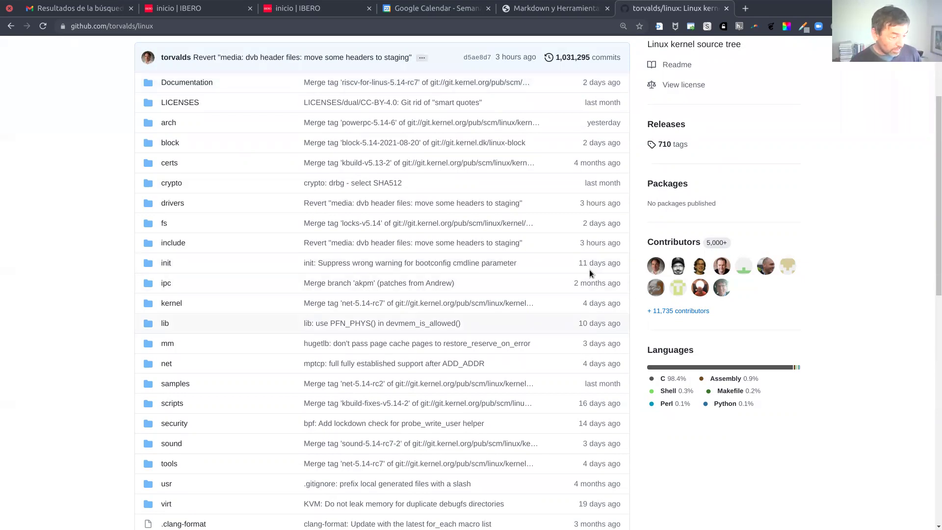
scroll(570, 363, down, 3)
scroll(570, 363, down, 5)
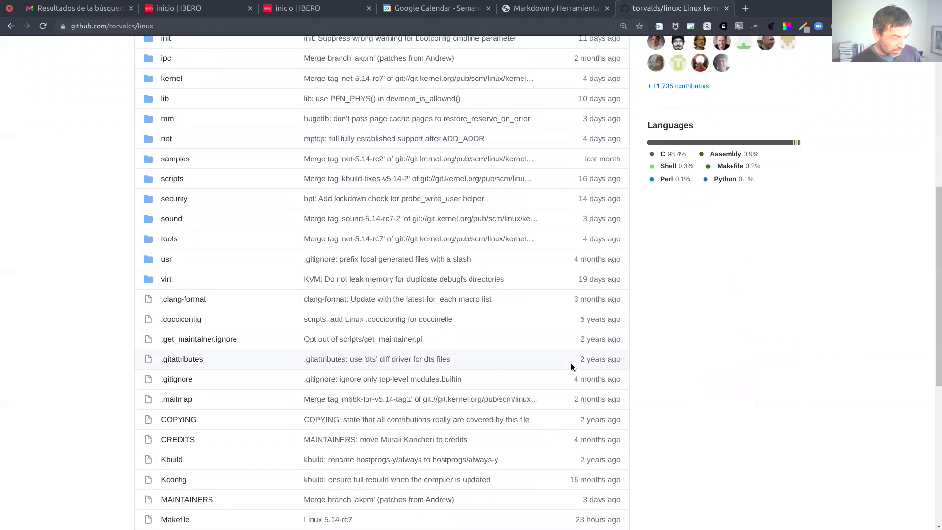
scroll(570, 365, up, 3)
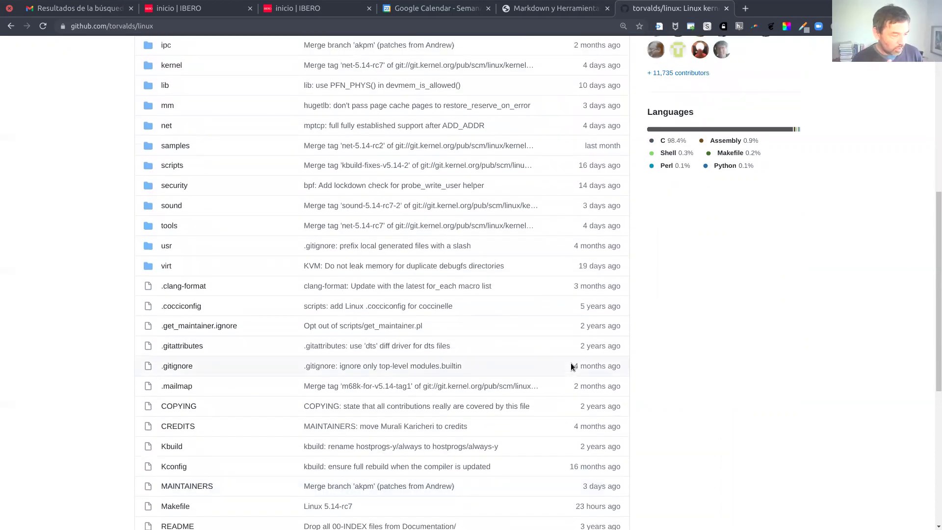
scroll(571, 363, up, 4)
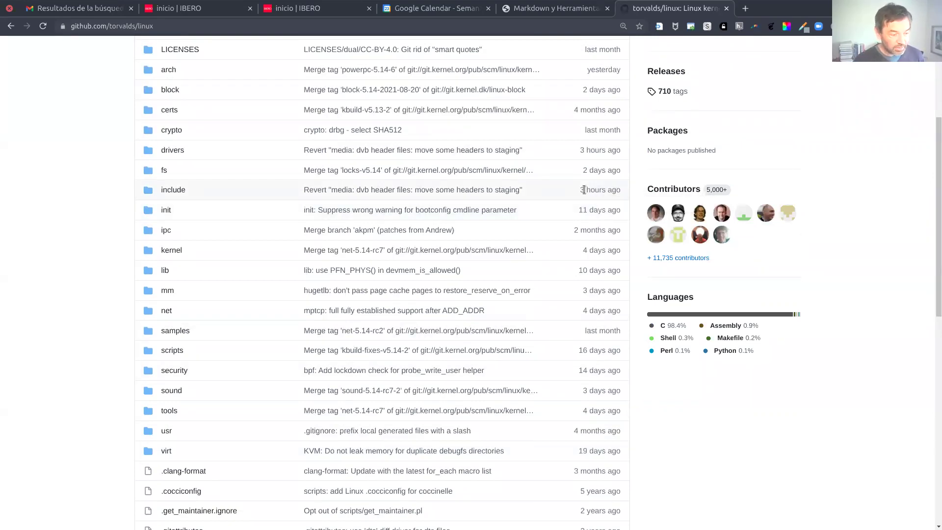
scroll(584, 190, up, 2)
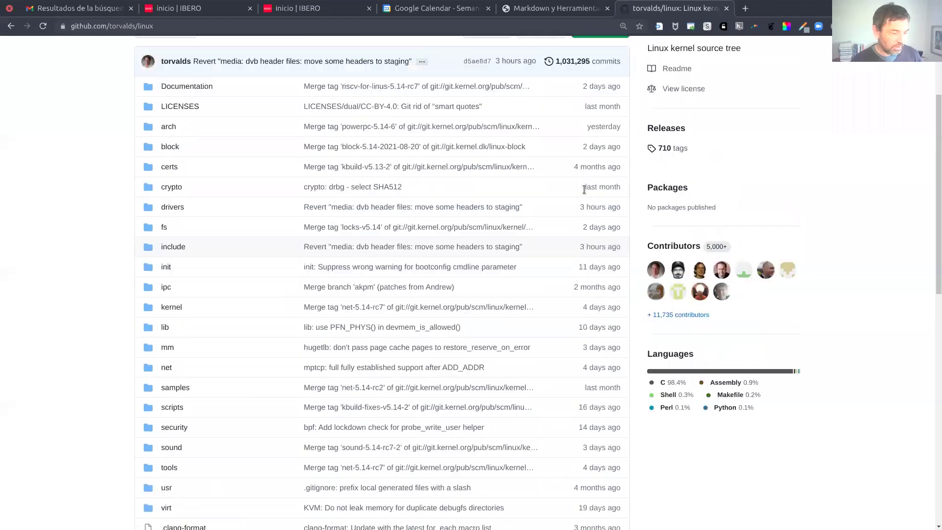
scroll(811, 252, up, 5)
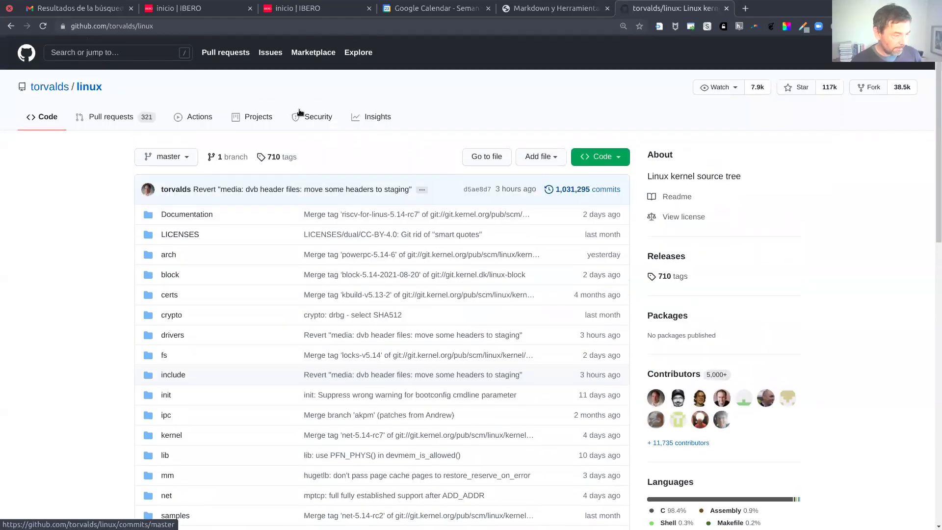
Return from the Linux repository to the slides folder of the personal website repository.
click(143, 53)
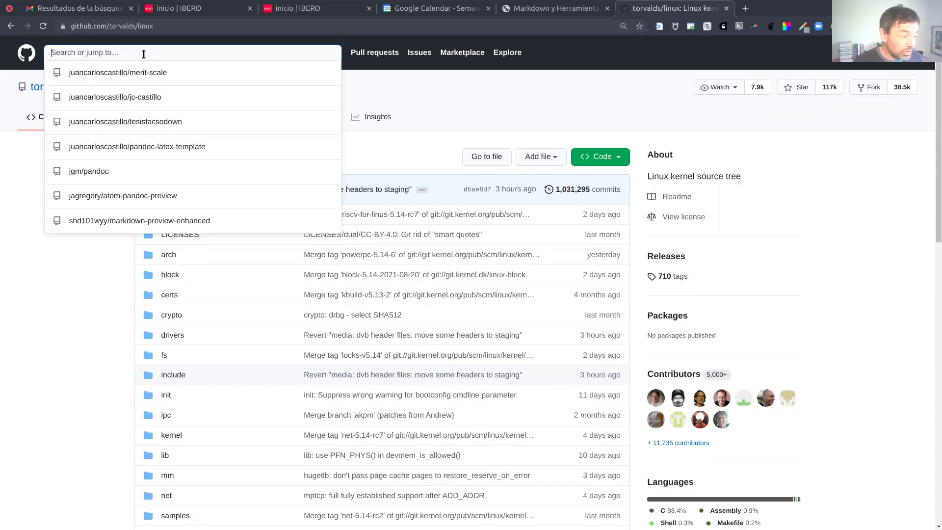
click(408, 73)
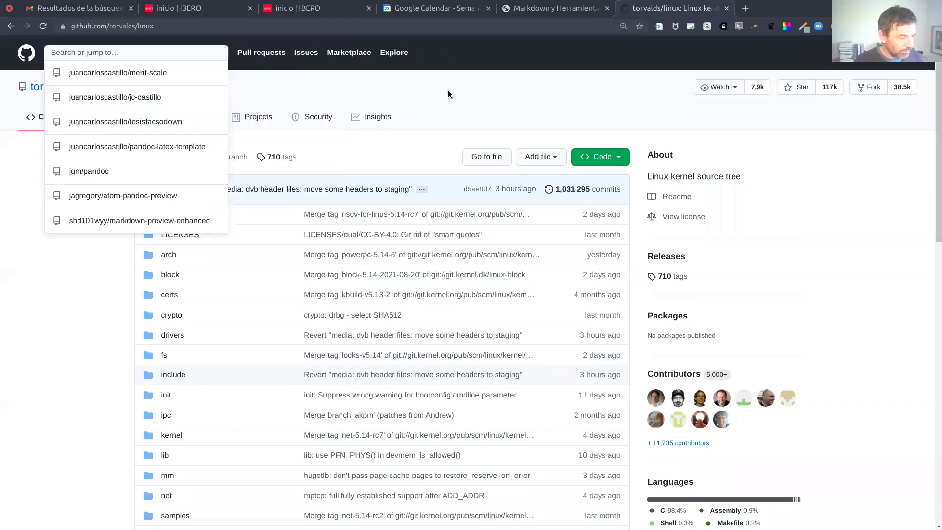
click(10, 28)
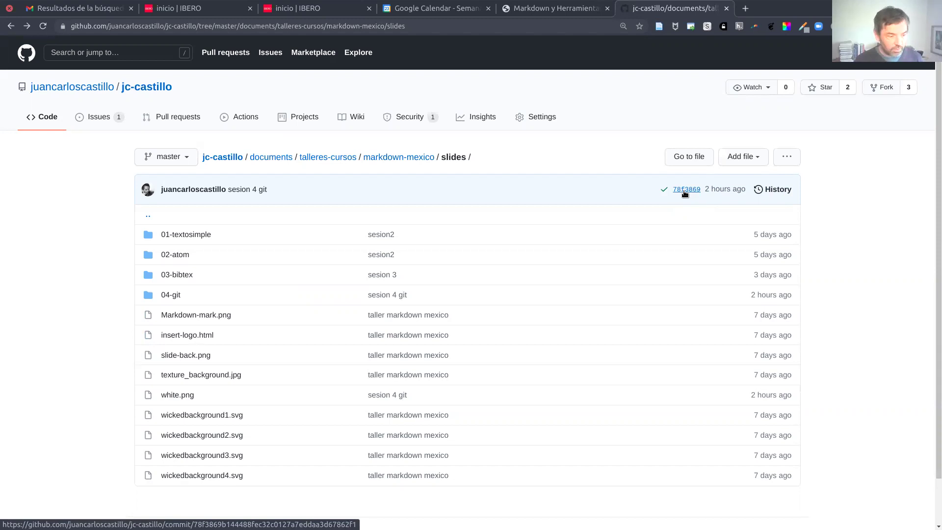
Open the slides folder's commit history and browse the repository's root files as of the sesion2 commit.
click(772, 189)
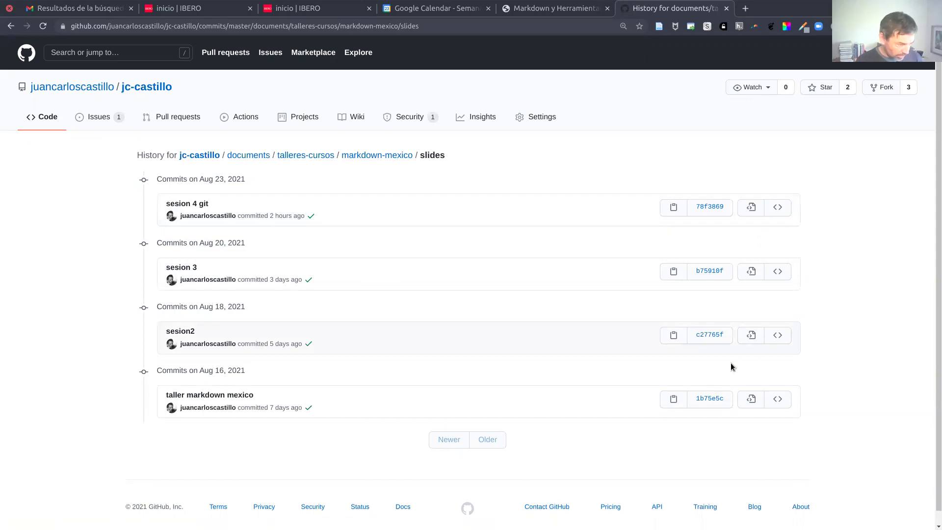
click(750, 334)
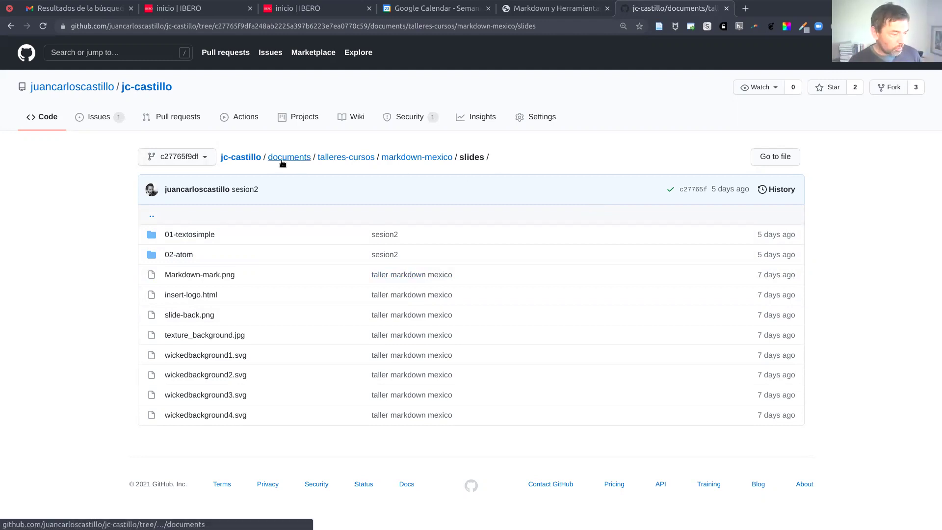
click(254, 160)
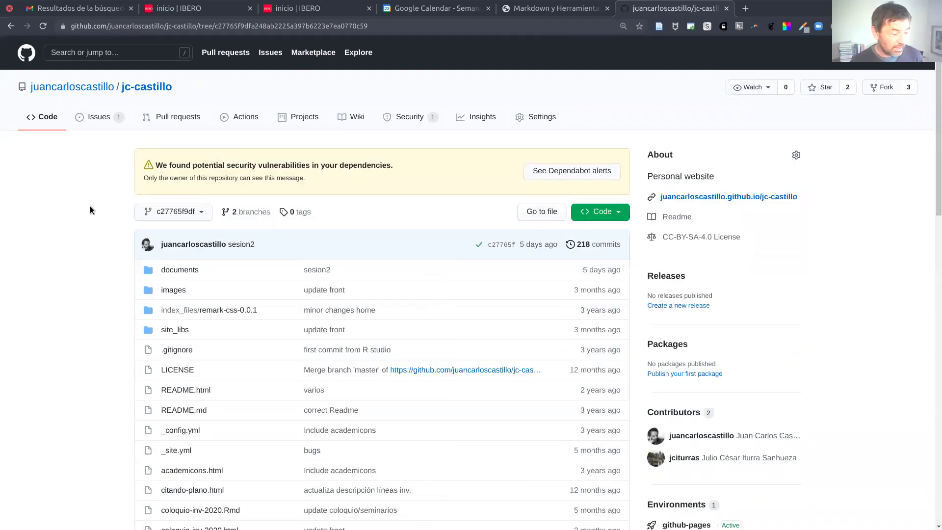
Switch the repository view back to the master branch and look through its root files.
click(197, 214)
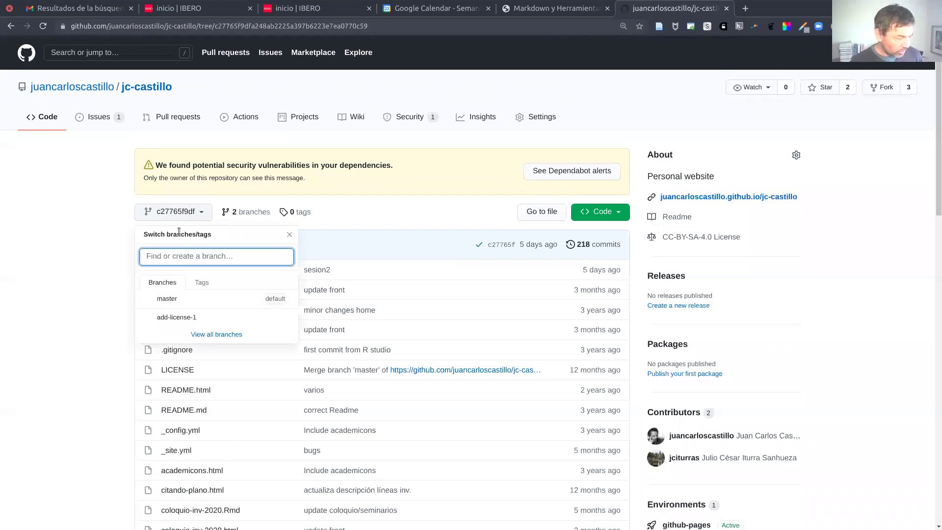
click(165, 298)
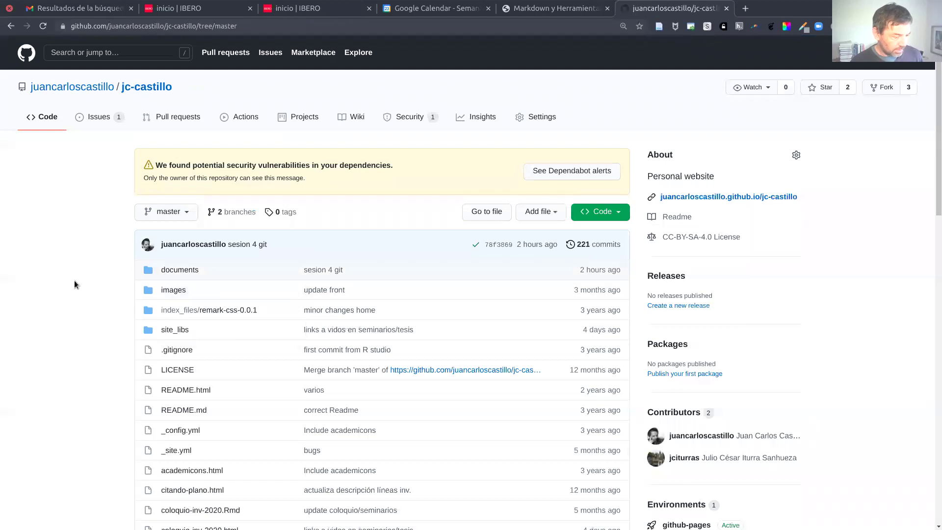
scroll(74, 283, down, 2)
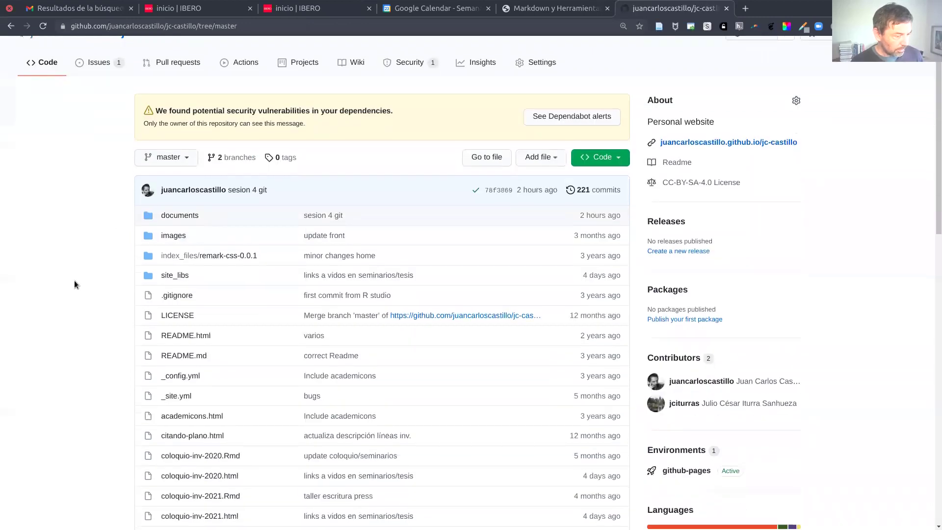
scroll(75, 283, down, 2)
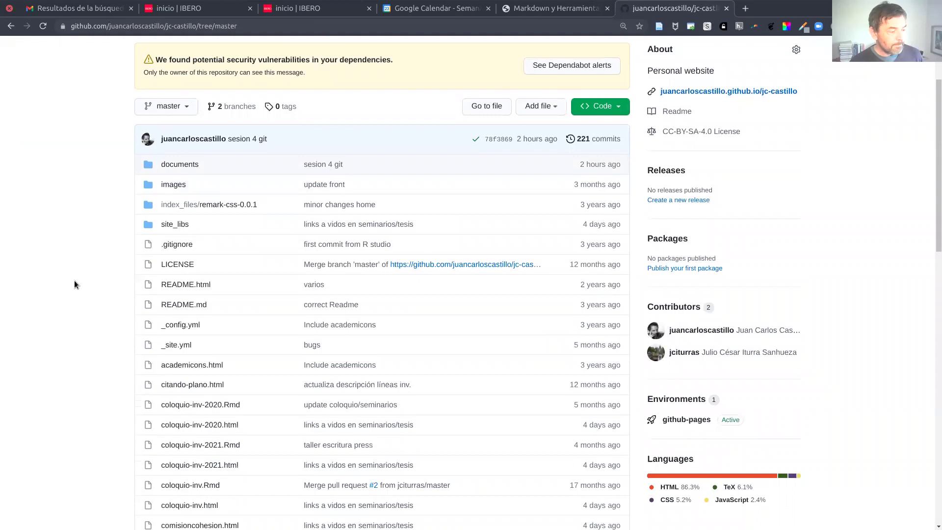
scroll(74, 284, up, 4)
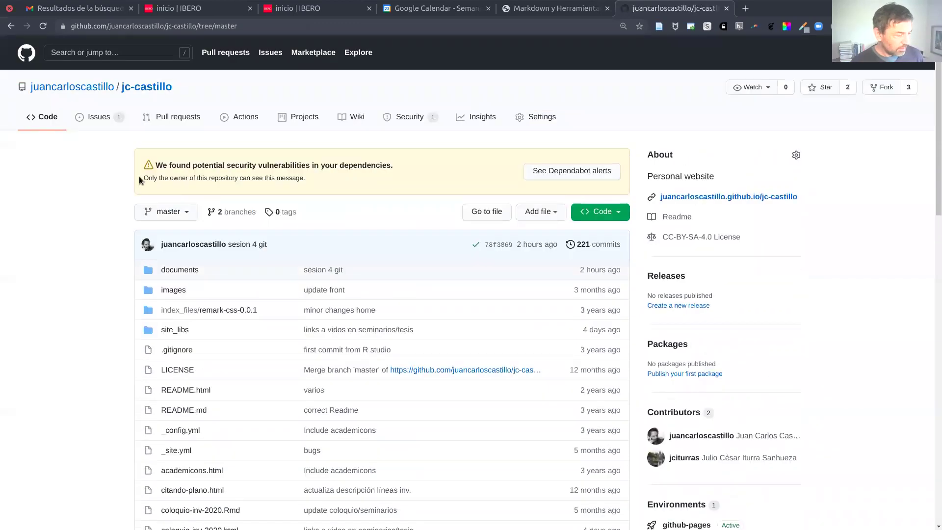
Start a new repository from the profile's repository list and check the available repository templates, keeping No template.
click(96, 90)
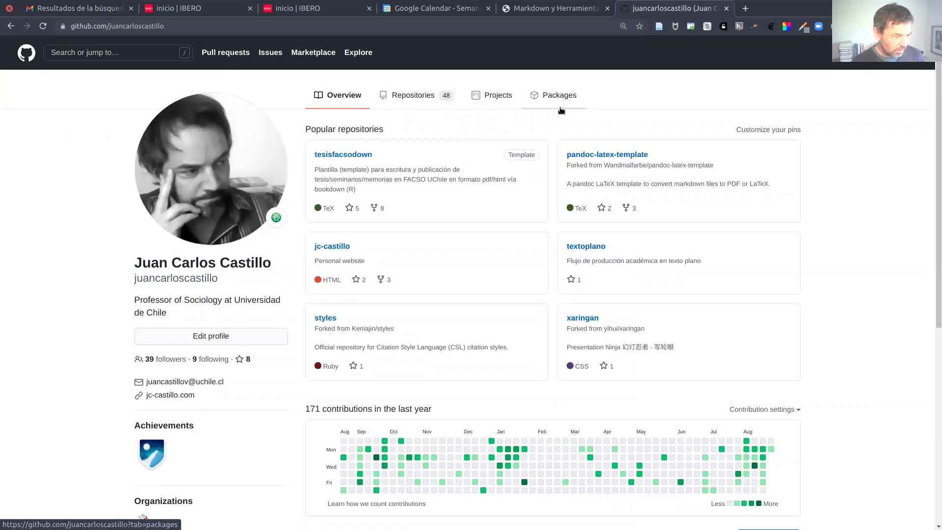
click(414, 96)
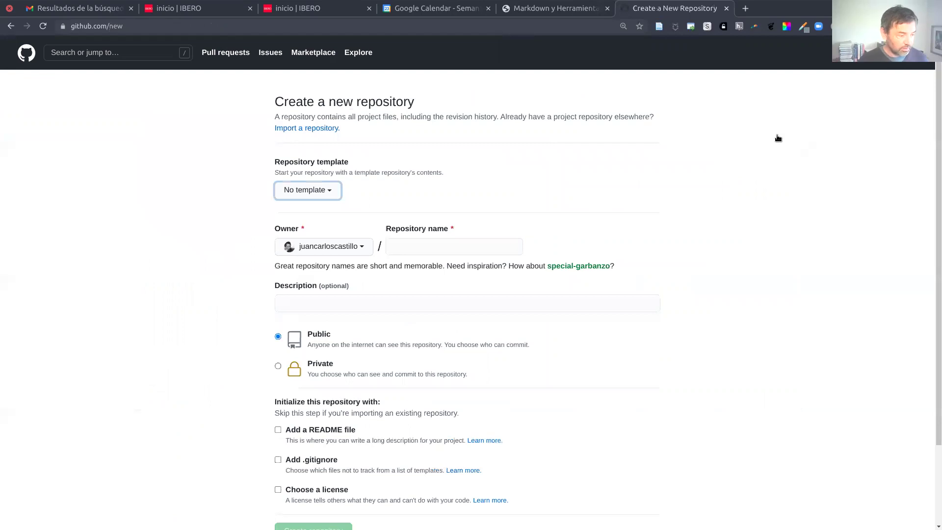
click(322, 192)
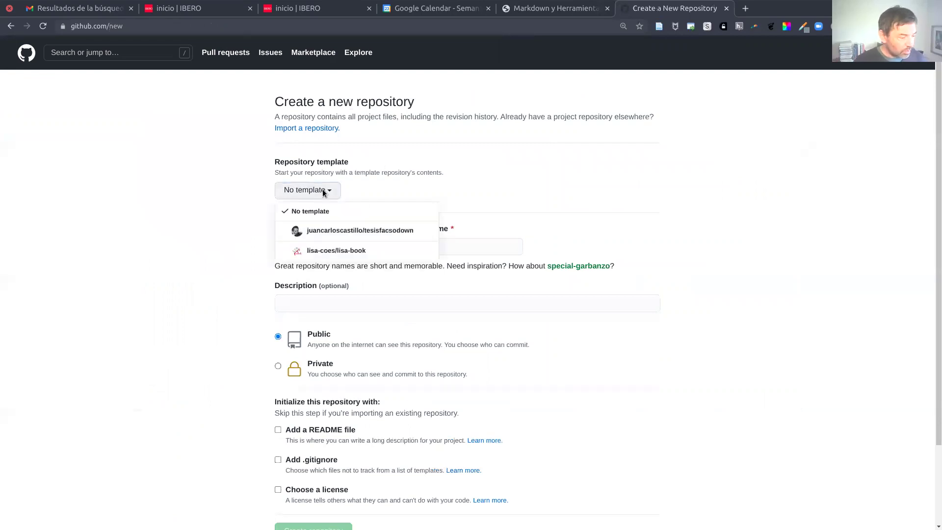
click(322, 190)
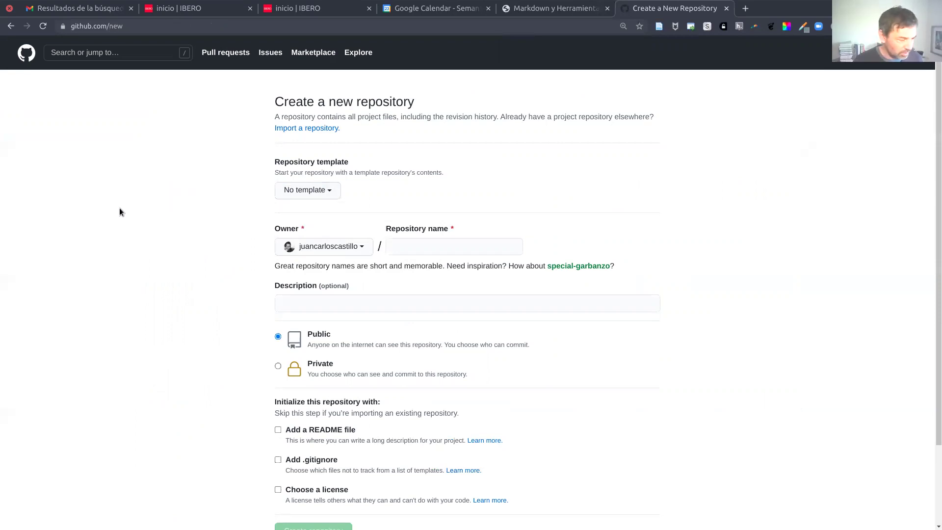
Name the repository prueba1, describe it as "Ejemplo clase markdown" and initialize it with a README file.
click(424, 243)
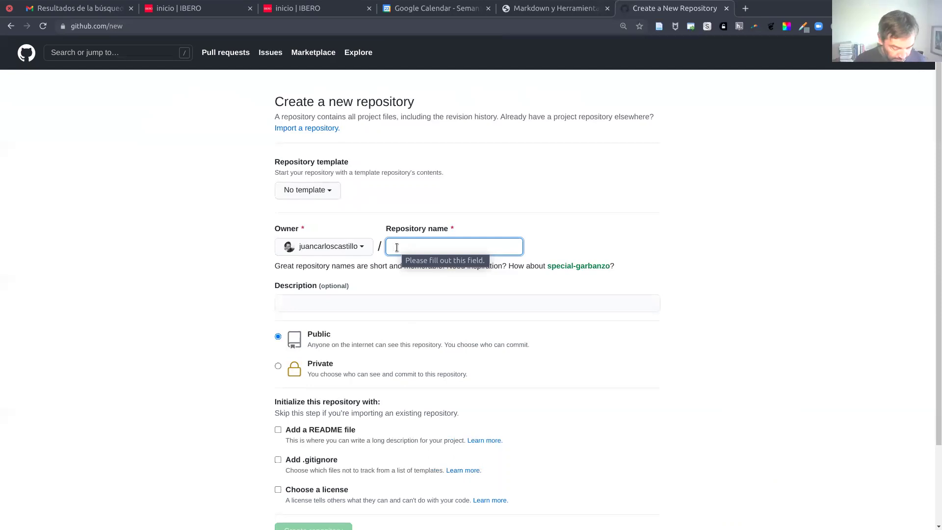
text(prueba1)
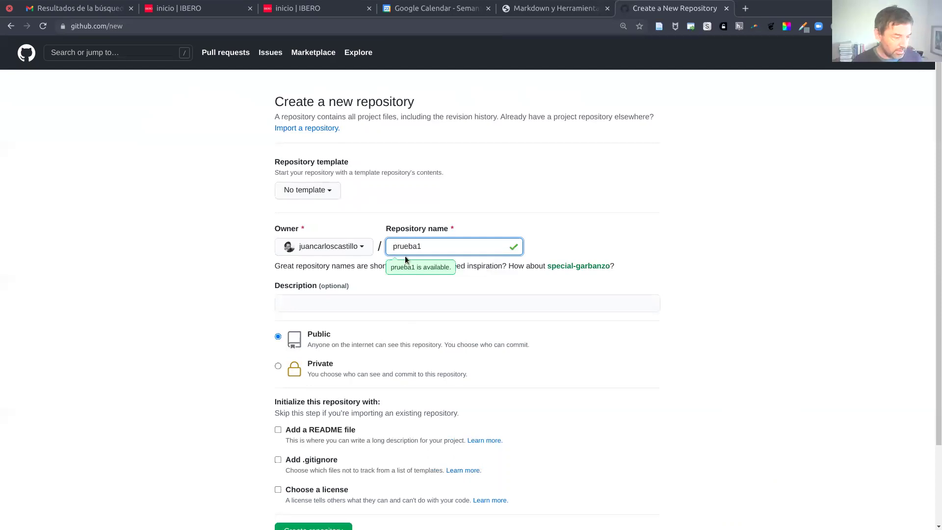
click(382, 290)
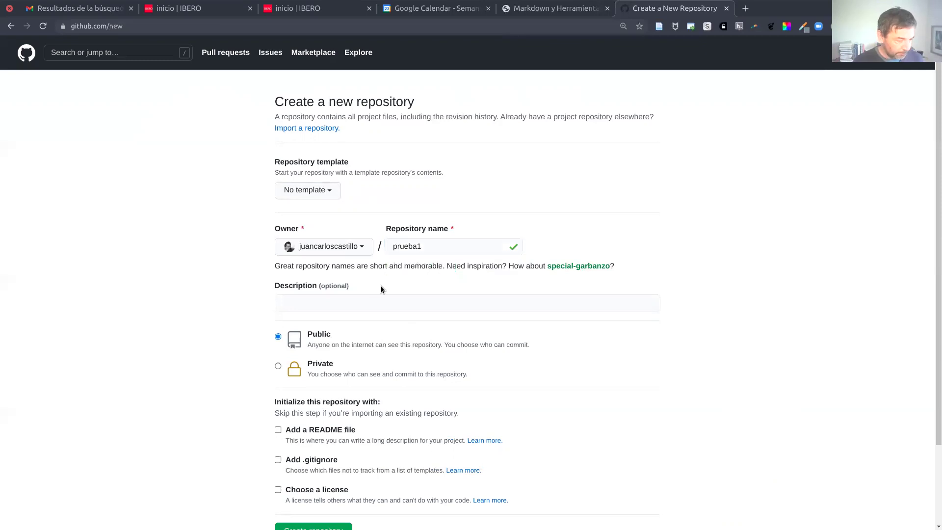
scroll(381, 289, down, 1)
click(352, 272)
text(Ejemplo cla)
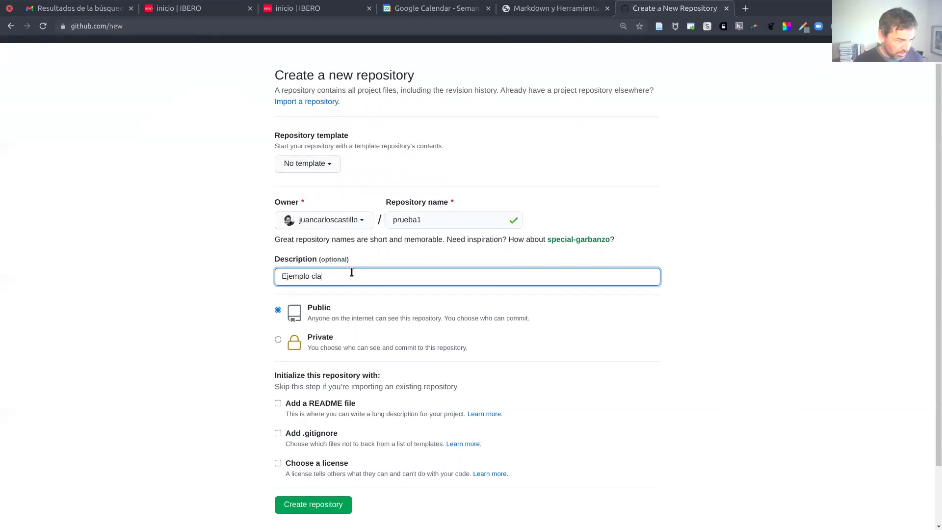
text(se markdown)
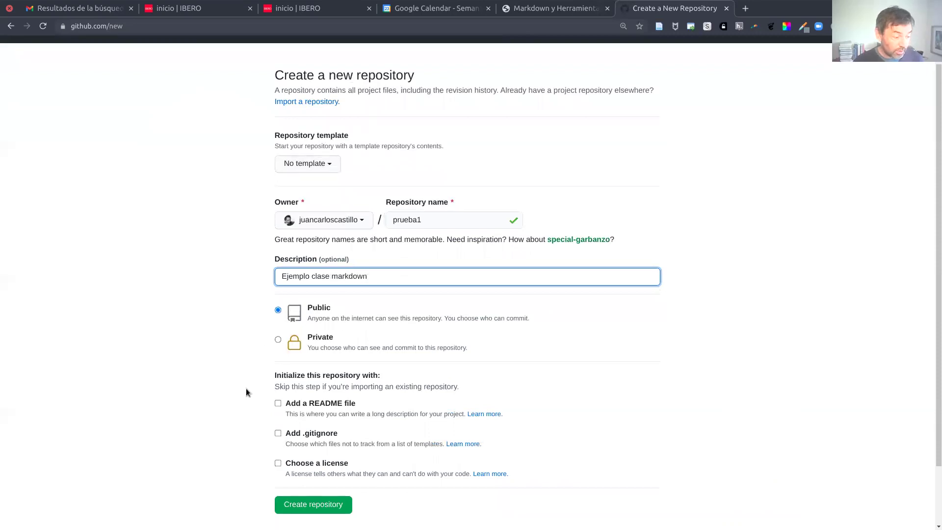
scroll(247, 391, down, 3)
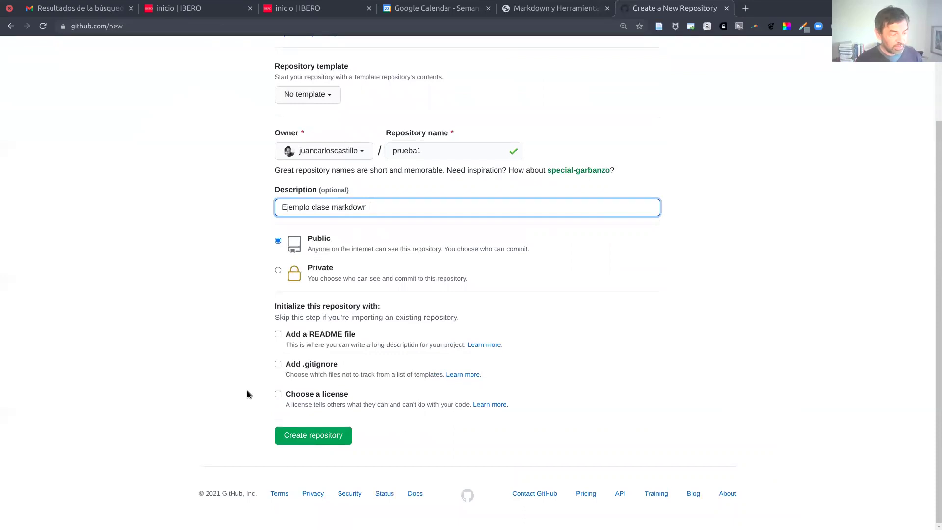
click(278, 335)
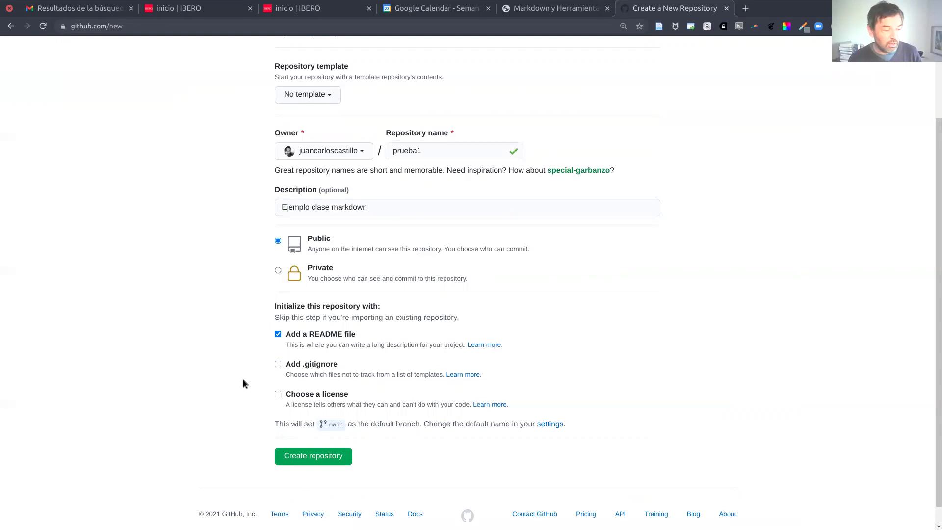
Browse the license options offered for the new repository, leaving it without a license.
click(278, 394)
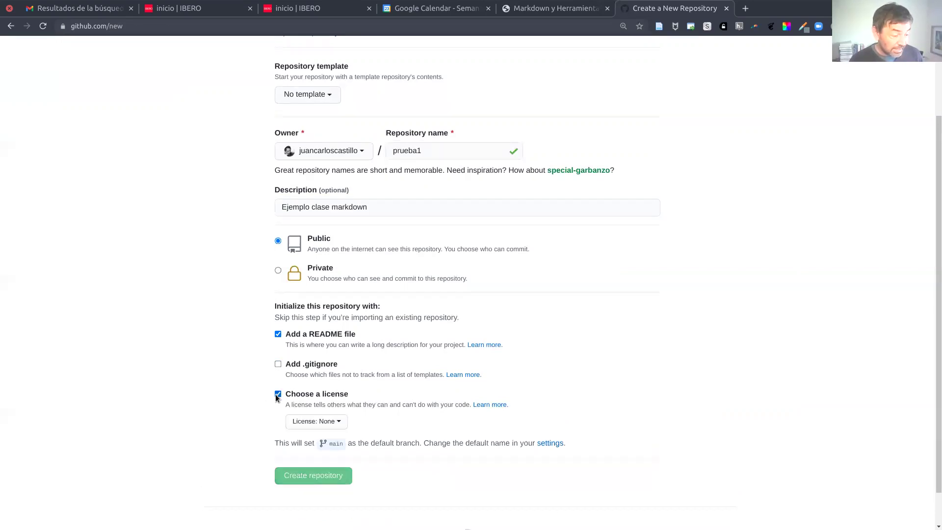
click(314, 422)
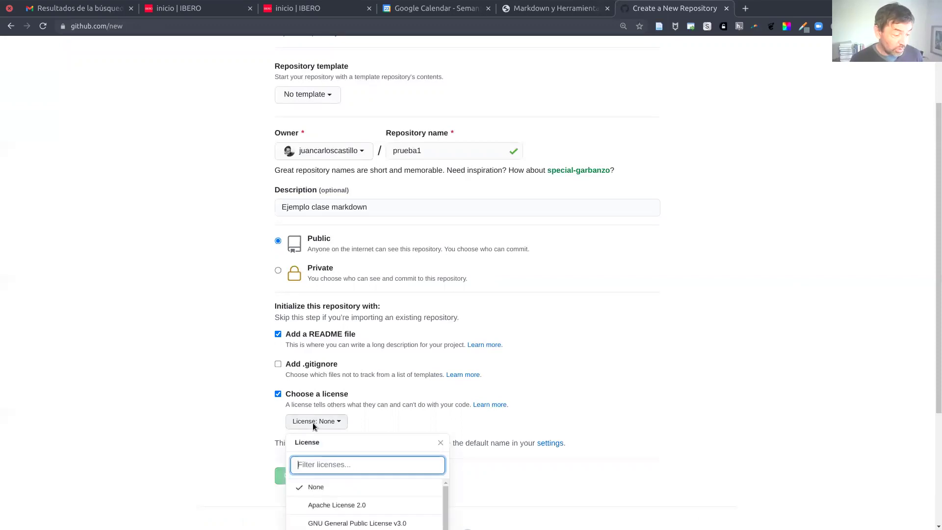
scroll(219, 425, down, 5)
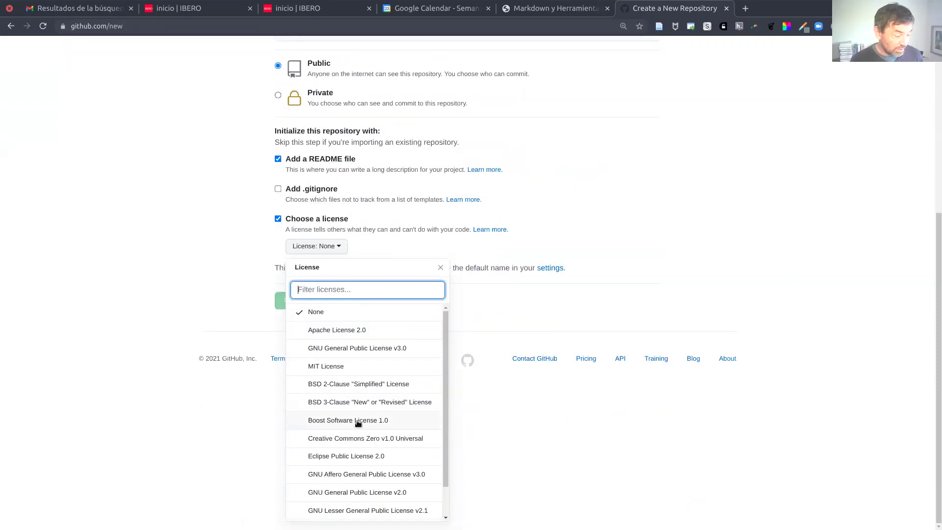
scroll(358, 423, down, 1)
scroll(358, 423, down, 1)
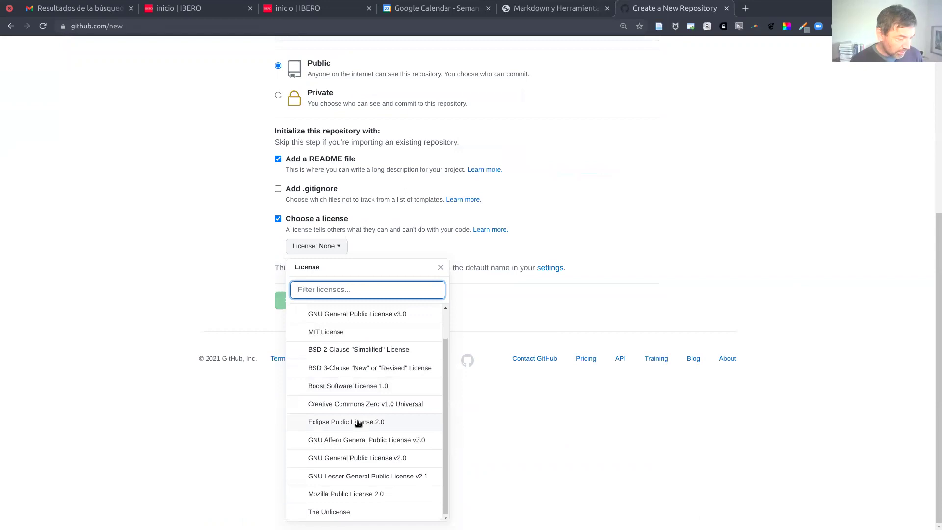
click(184, 385)
scroll(184, 385, up, 5)
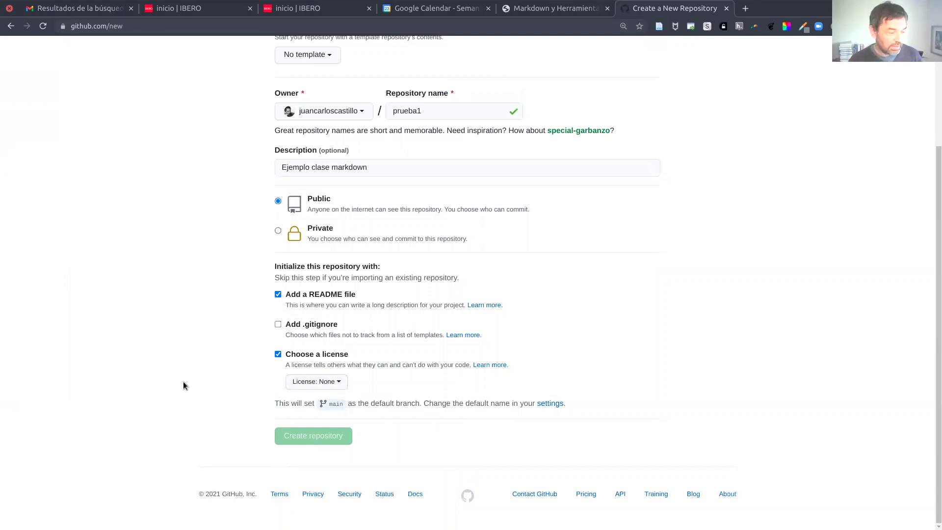
click(278, 354)
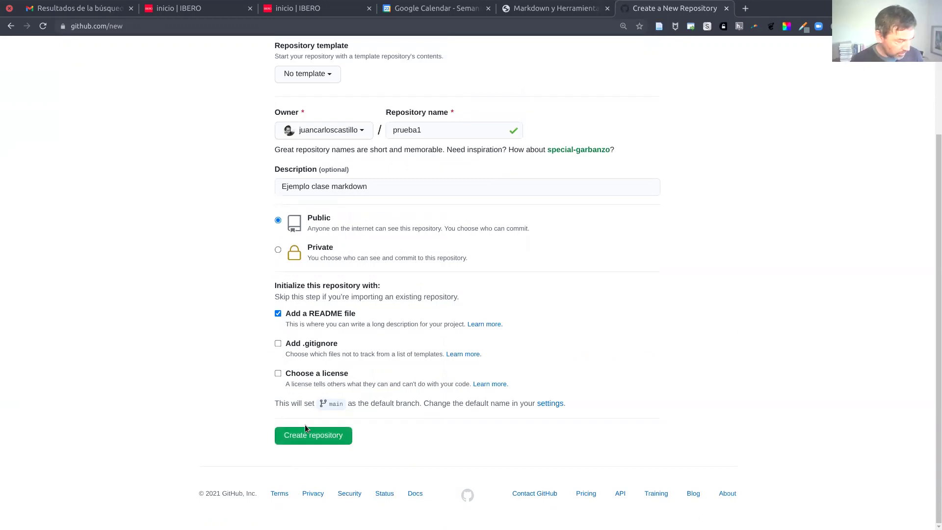
Create the prueba1 repository and look over its initial page.
click(313, 438)
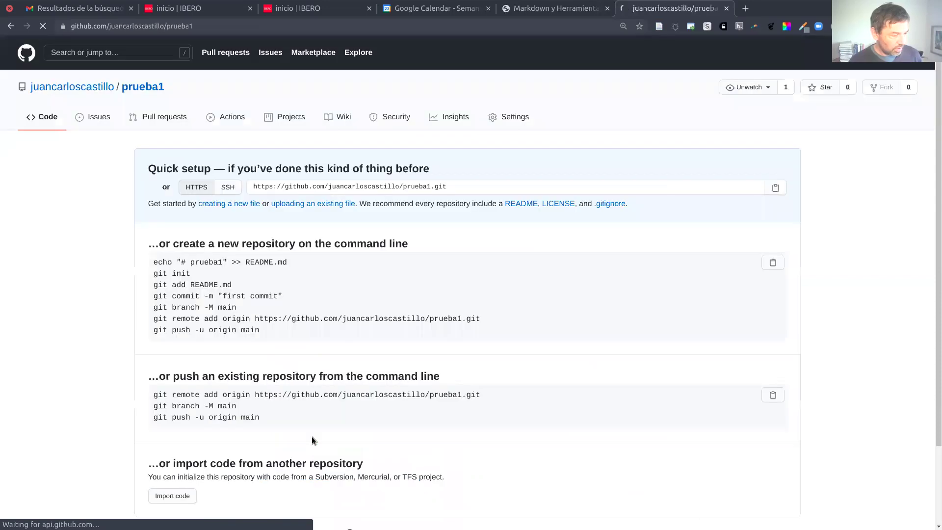
scroll(312, 440, down, 3)
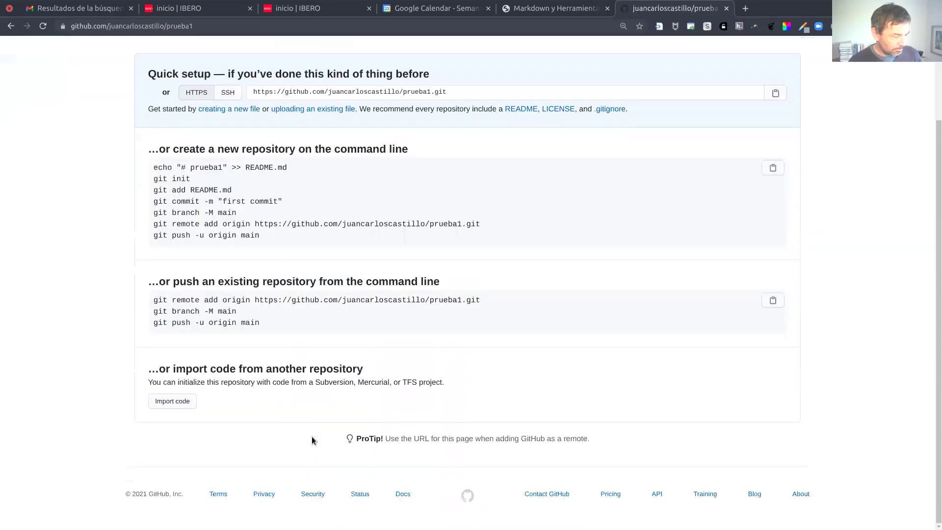
scroll(312, 440, up, 3)
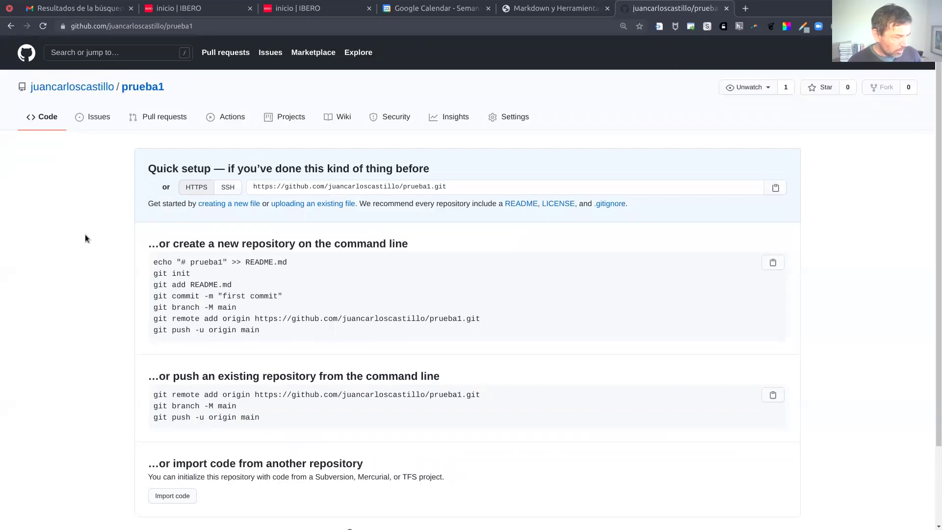
click(10, 28)
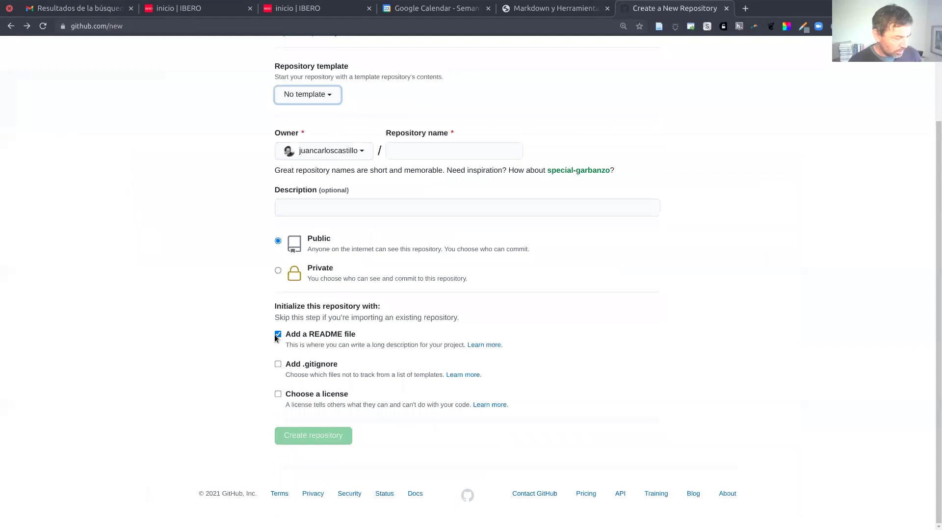
click(281, 339)
click(278, 335)
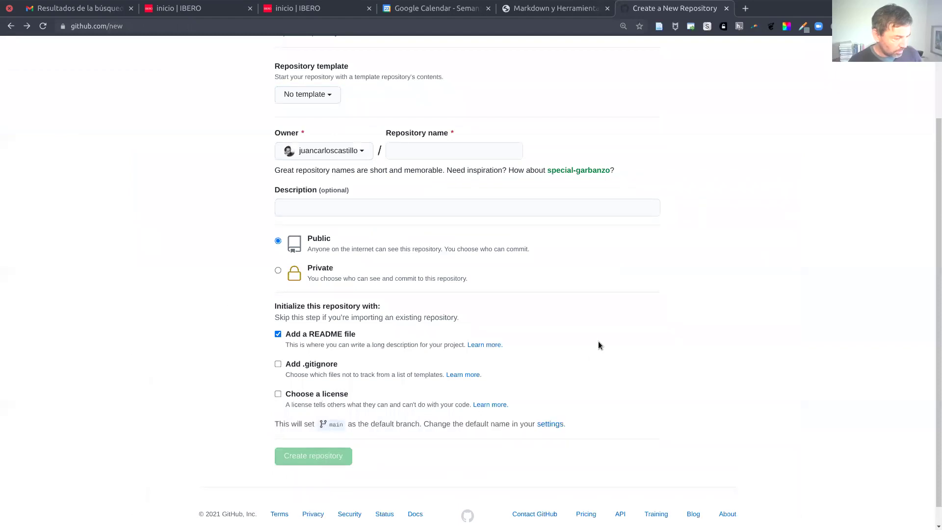
scroll(598, 345, up, 3)
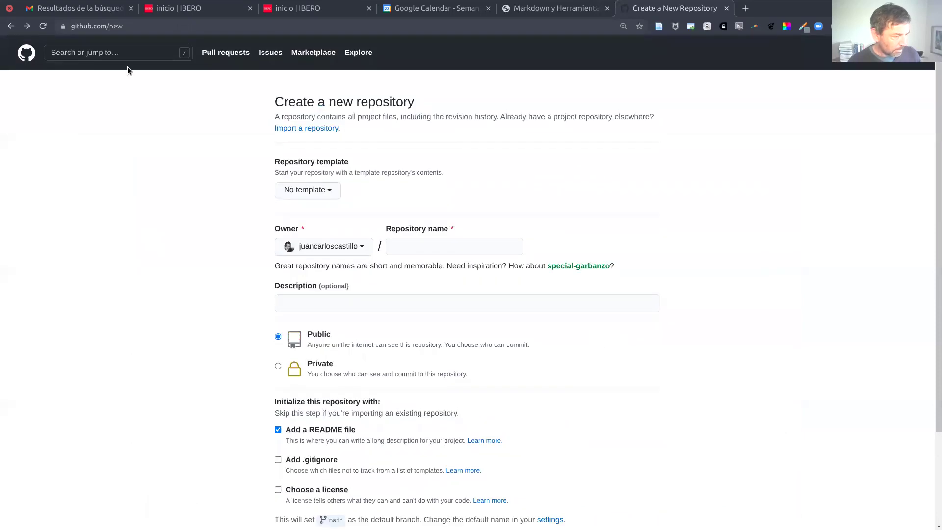
click(27, 27)
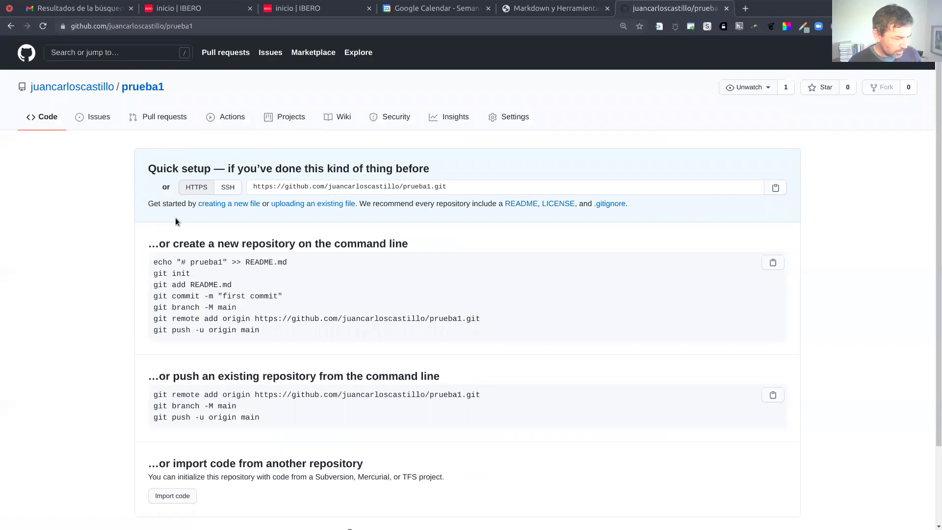
Reload the main page of the prueba1 repository and examine its README heading and description.
scroll(175, 221, down, 4)
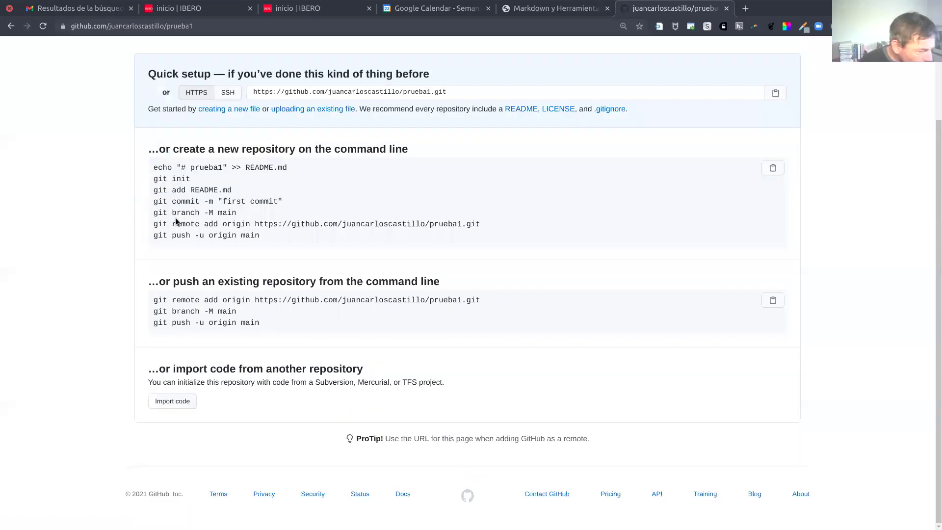
scroll(176, 222, up, 4)
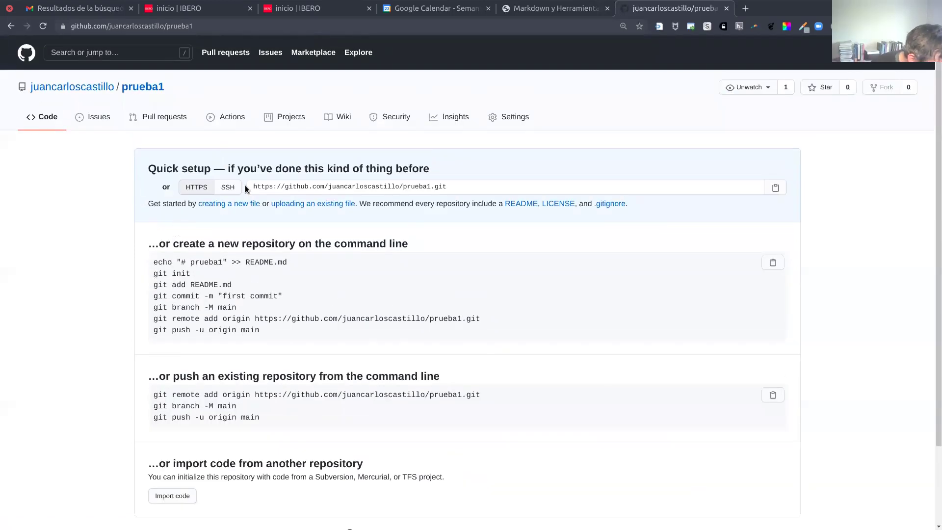
click(147, 88)
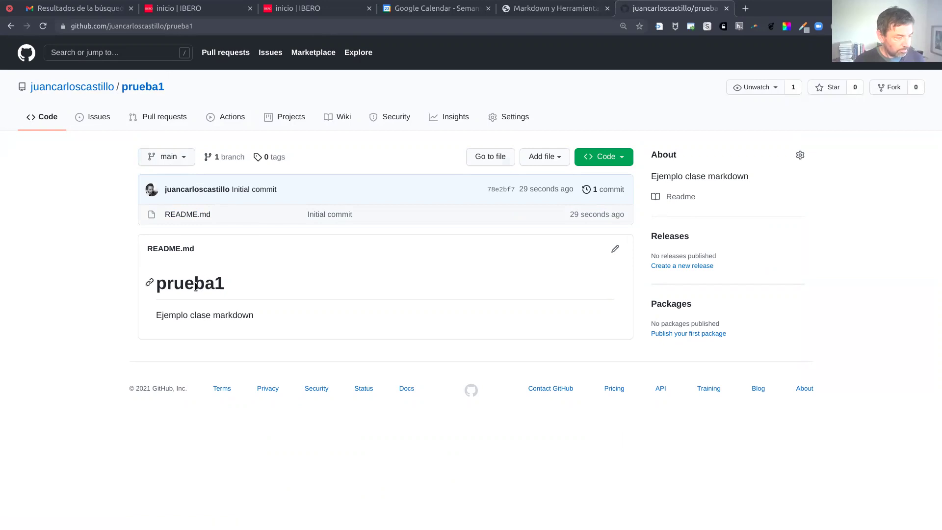
double_click(192, 316)
click(188, 250)
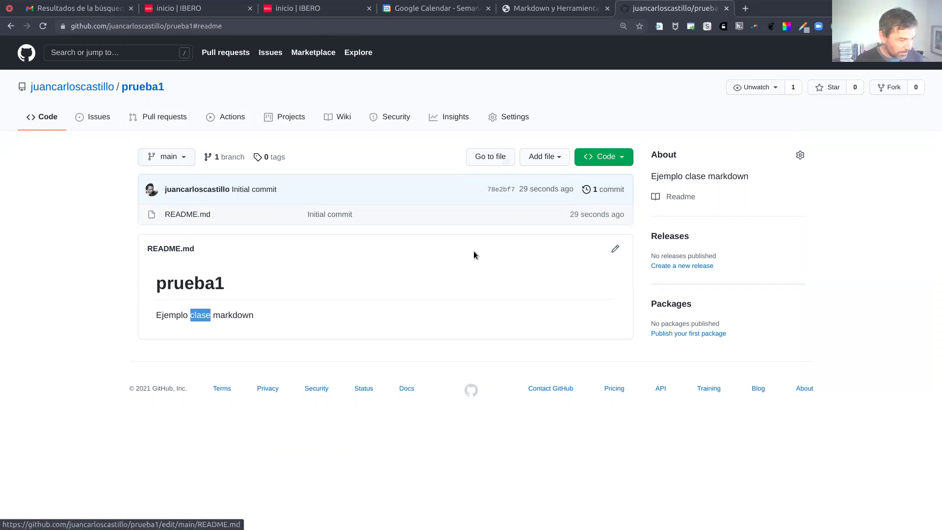
Edit README.md, adding the line "agregar otra linea" below the description with a blank line between them.
click(614, 251)
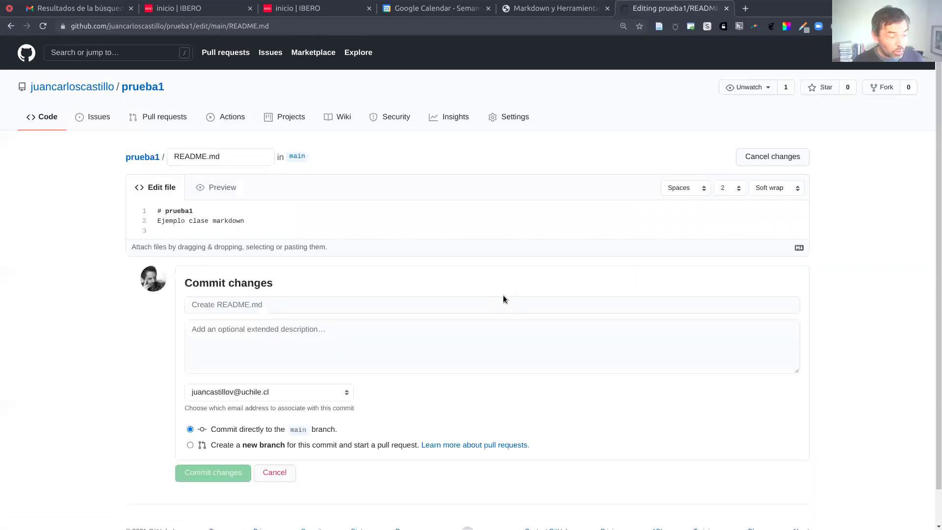
click(280, 220)
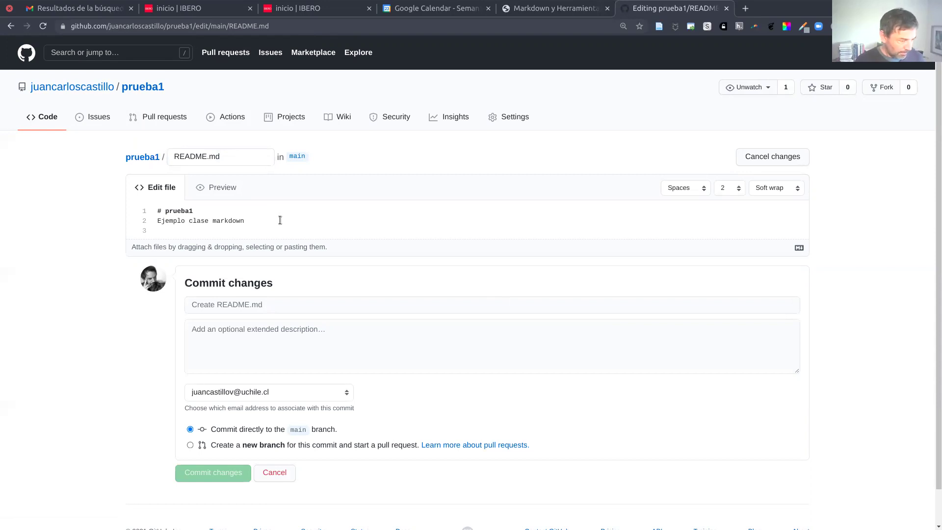
key(Return)
key(Return)
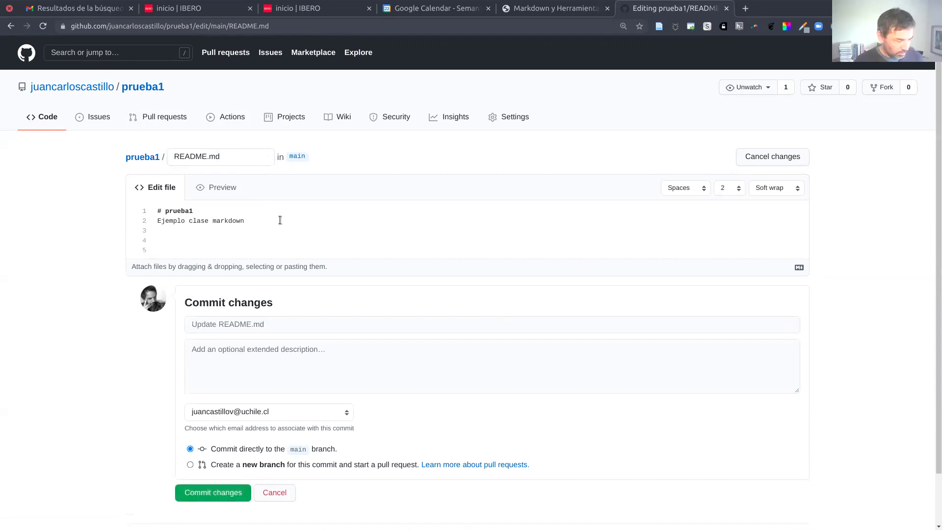
text(agregar otra linea)
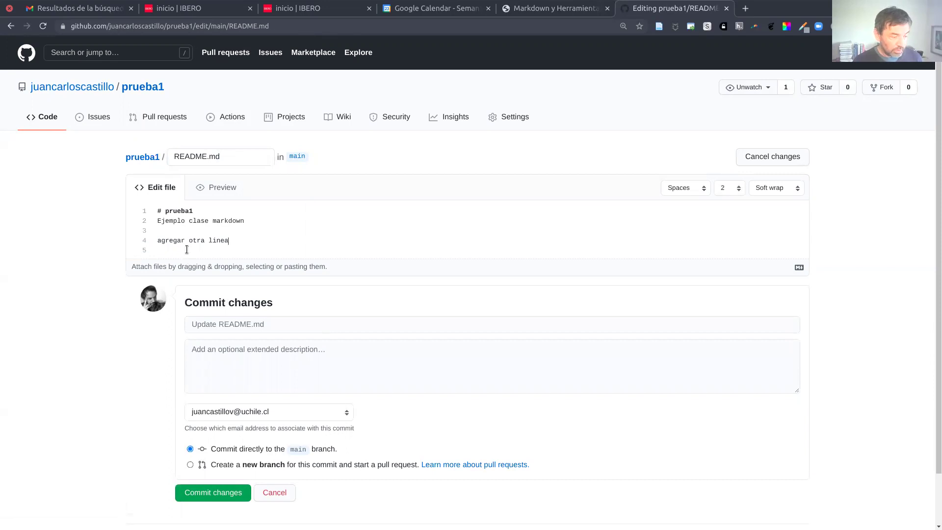
Commit the README.md change directly to the main branch with the default commit message.
click(238, 325)
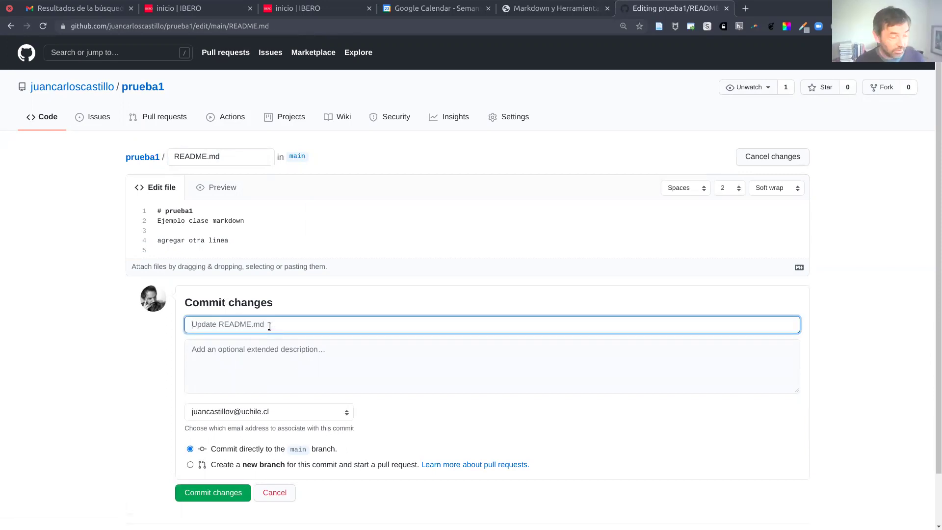
click(255, 373)
scroll(255, 373, down, 3)
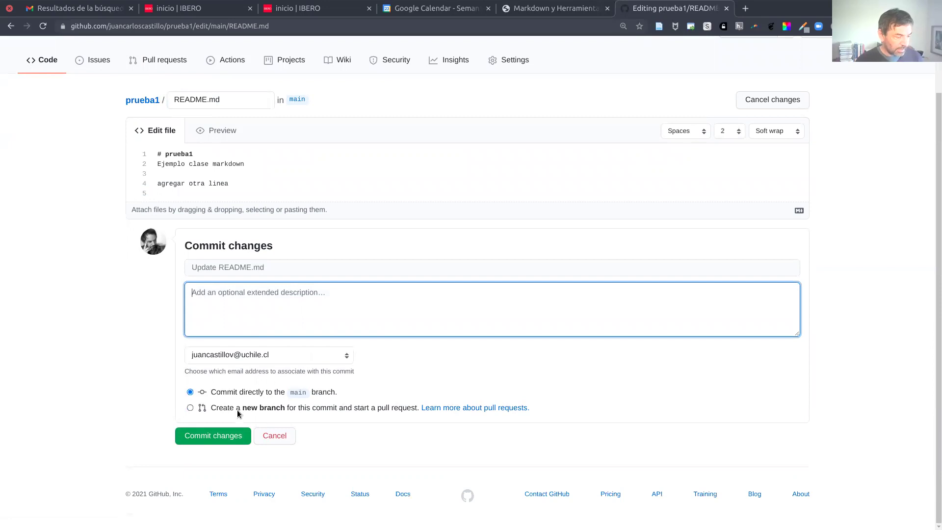
click(229, 437)
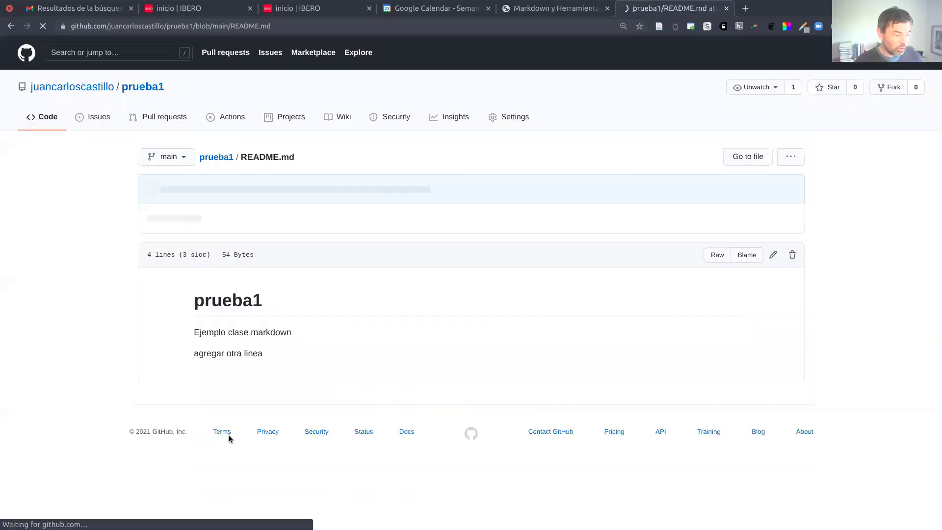
Examine the commit history of README.md and of the prueba1 repository, and return to the repository's main page.
double_click(206, 351)
click(206, 351)
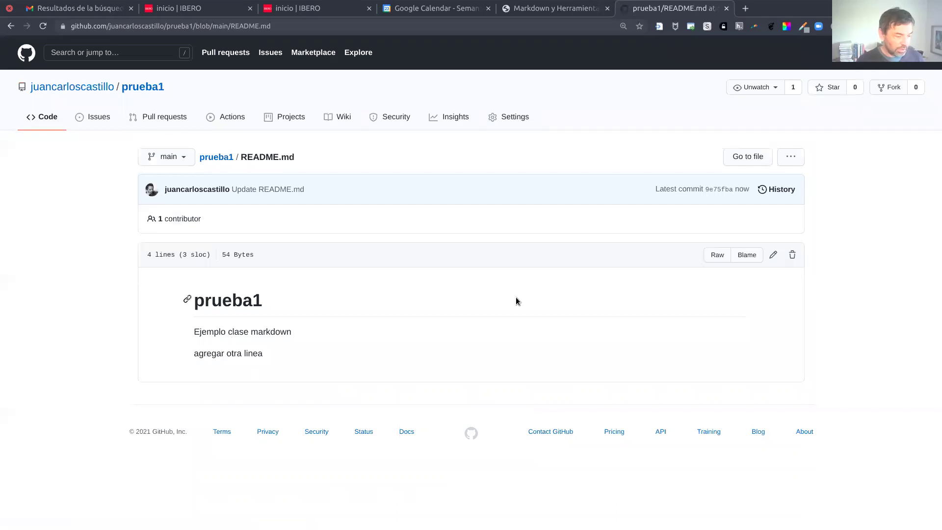
click(769, 194)
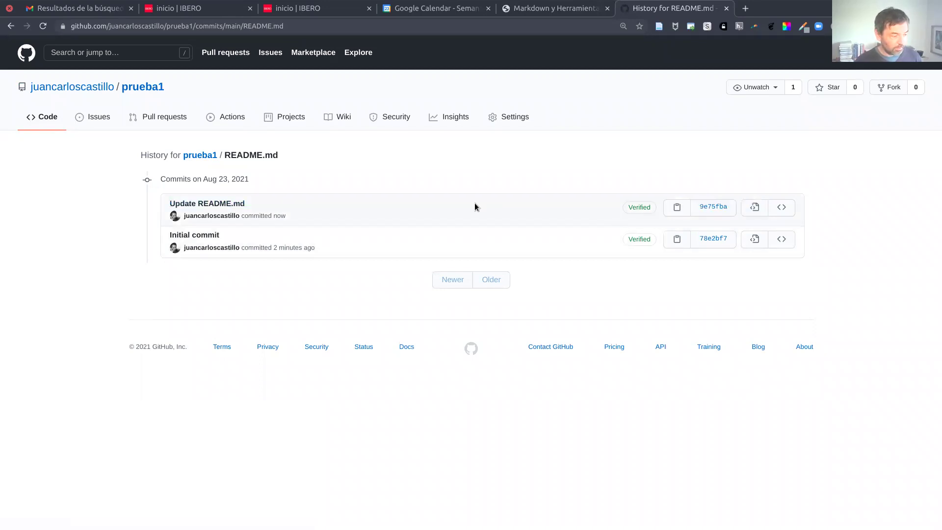
click(203, 156)
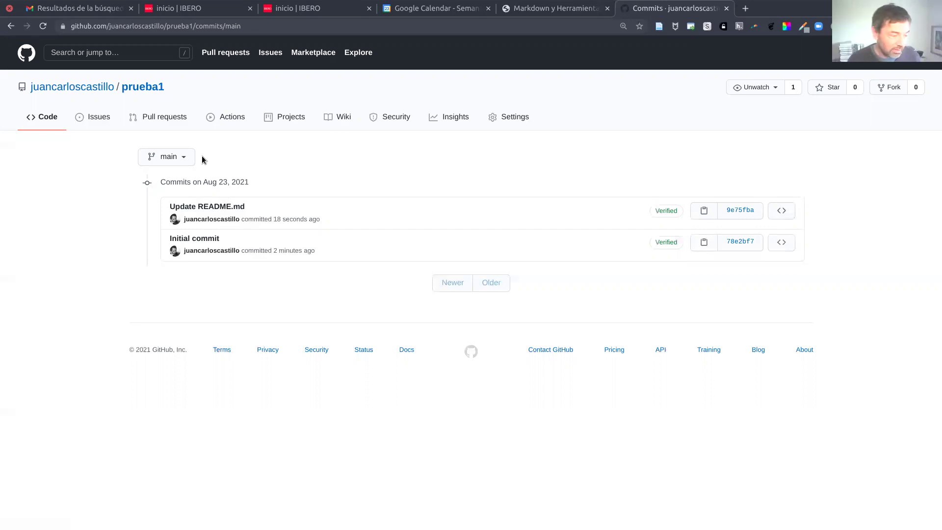
click(153, 91)
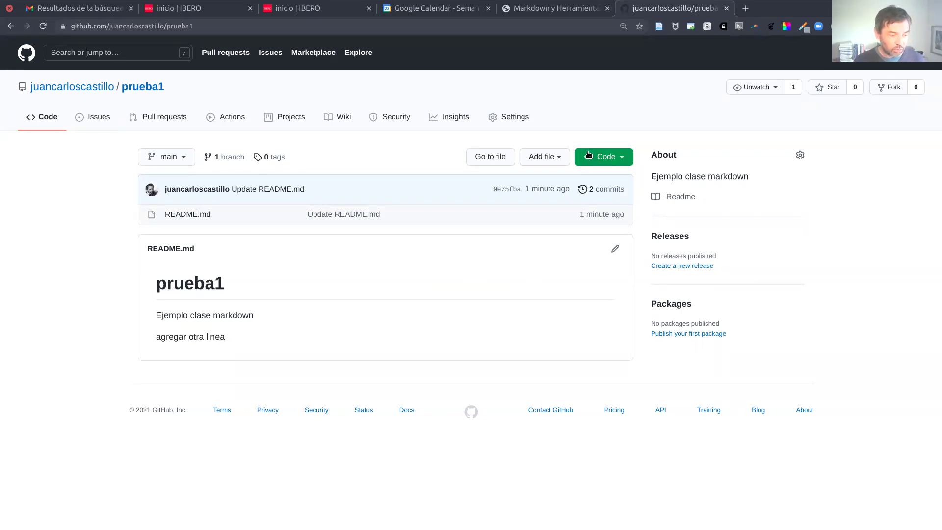
Show the HTTPS clone address of prueba1, consult the "Clonar repo" slide, and return to the repository page.
click(605, 157)
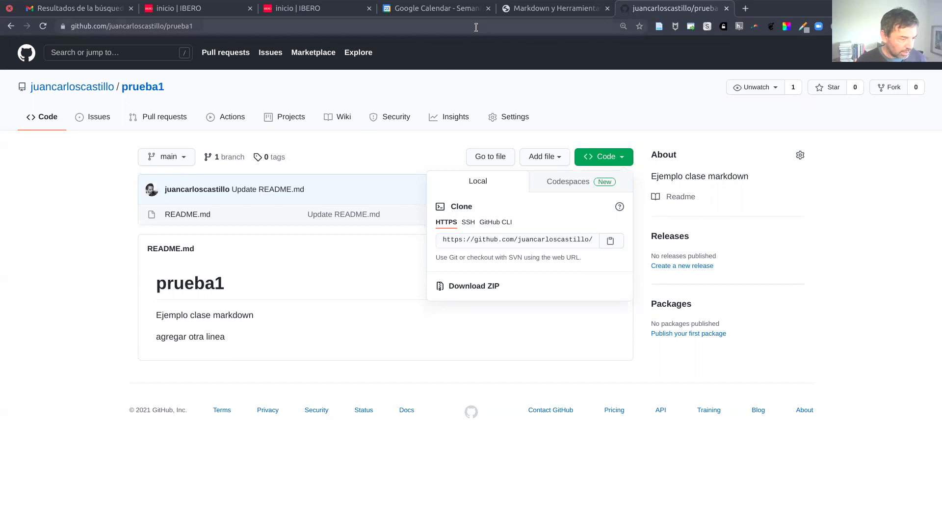
click(539, 9)
key(Right)
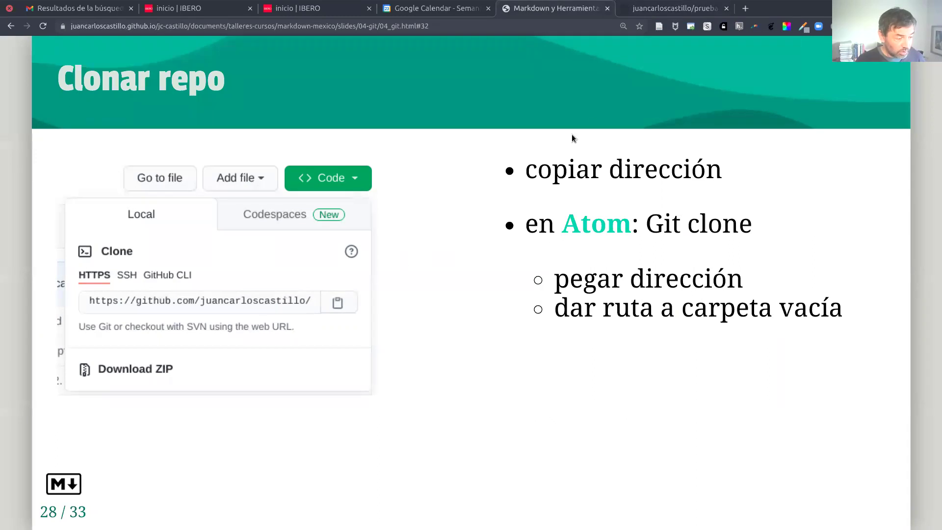
click(651, 13)
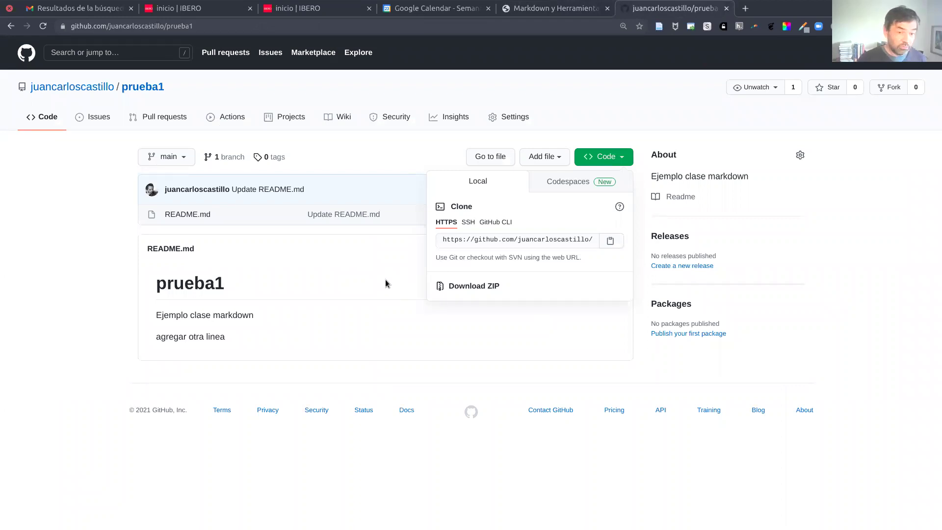
Switch to Atom and save the pending changes in prueba-markdown.md.
key(alt+Tab)
click(509, 154)
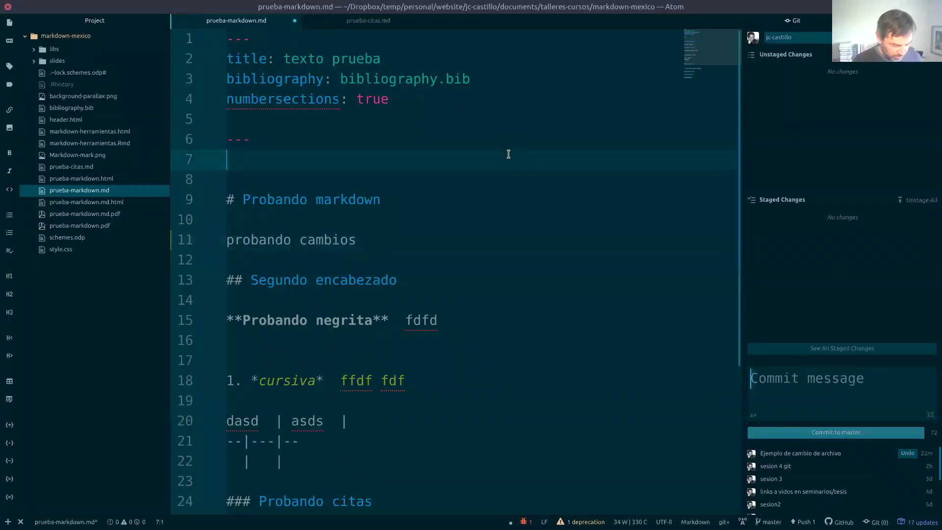
key(ctrl+s)
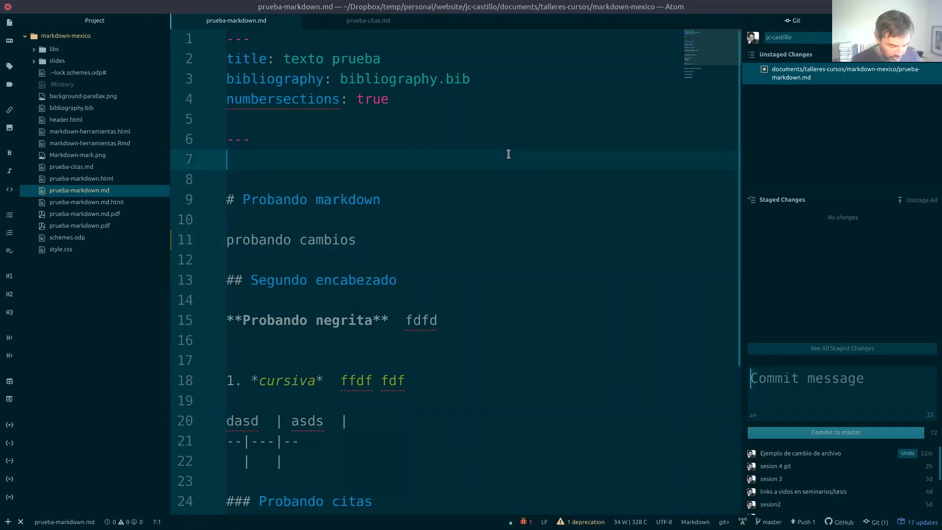
Clone the prueba1 repository from its GitHub HTTPS address into the prueba1 directory inside the local github folder.
key(ctrl+shift+p)
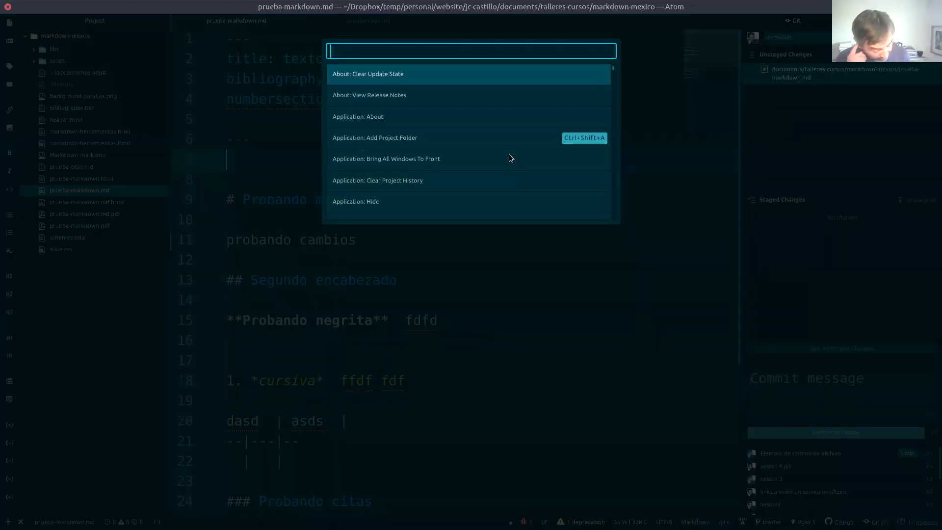
text(git clone)
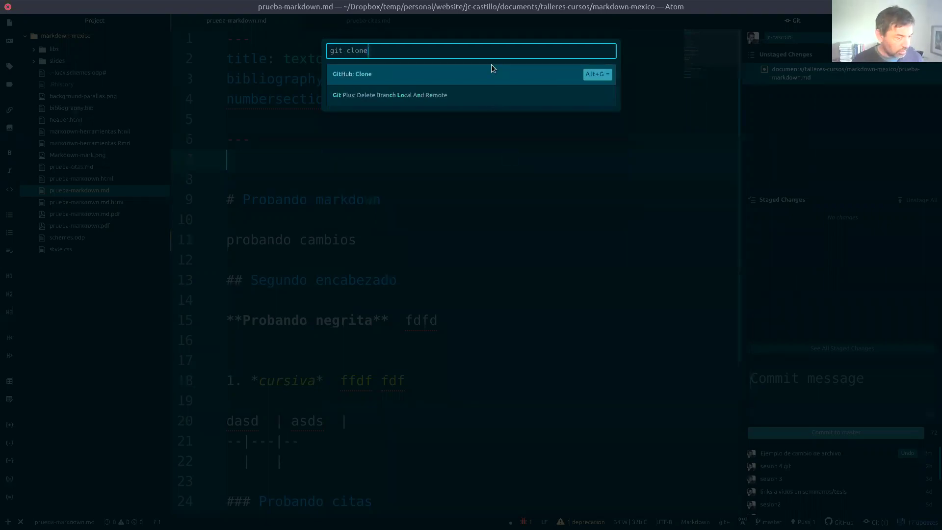
click(360, 78)
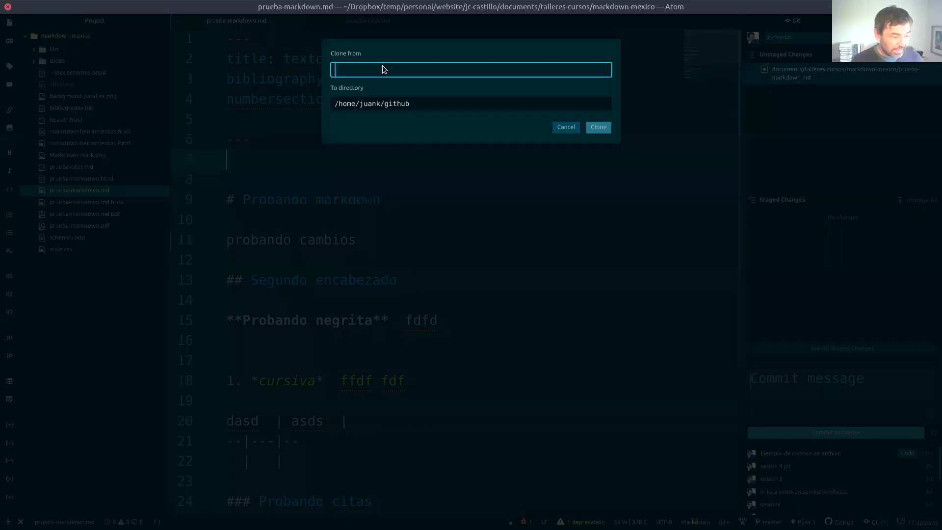
key(alt+Tab)
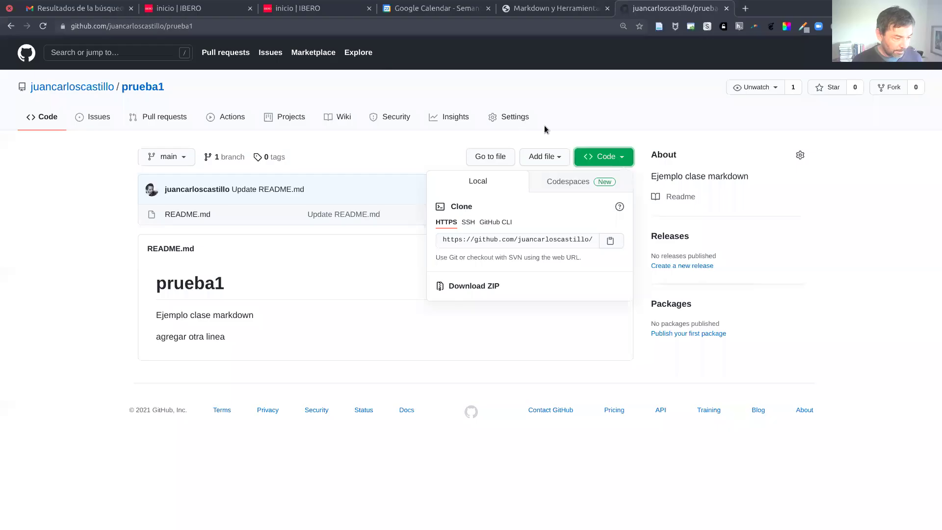
click(610, 241)
key(alt+Tab)
key(ctrl+v)
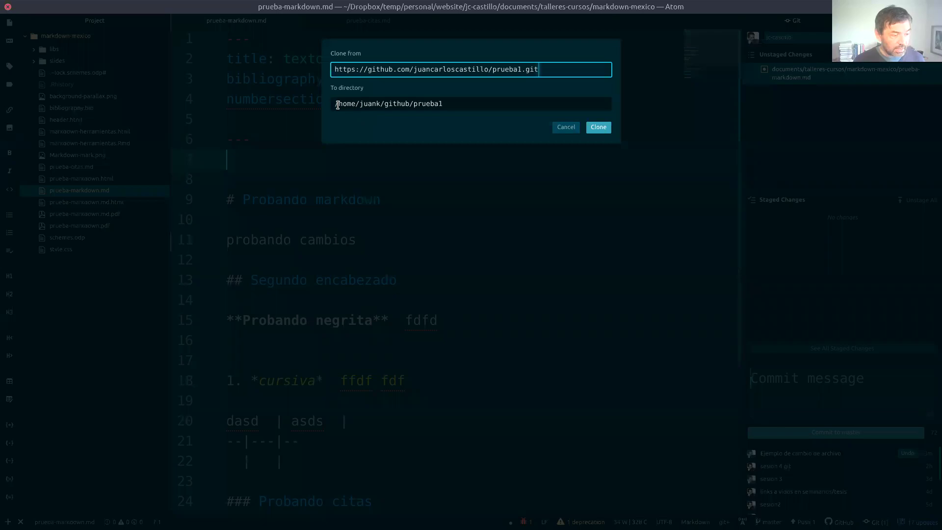
click(459, 105)
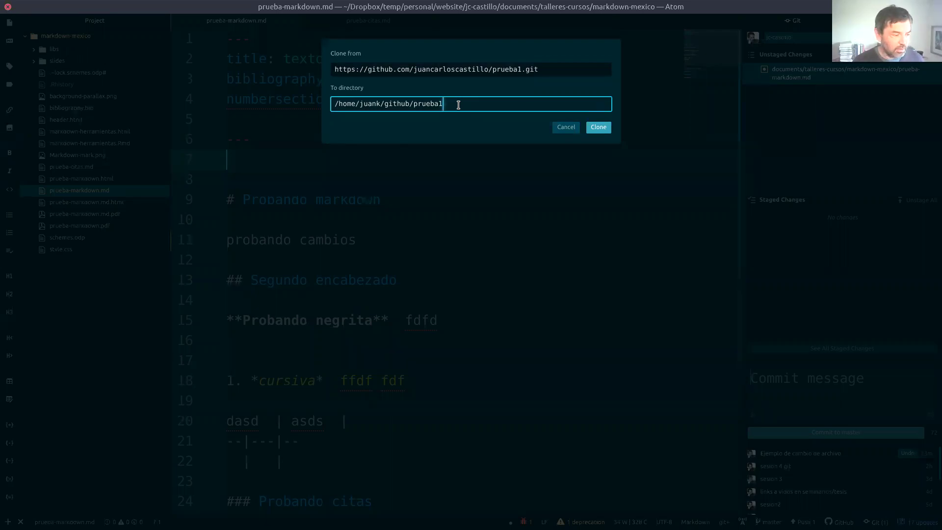
click(599, 128)
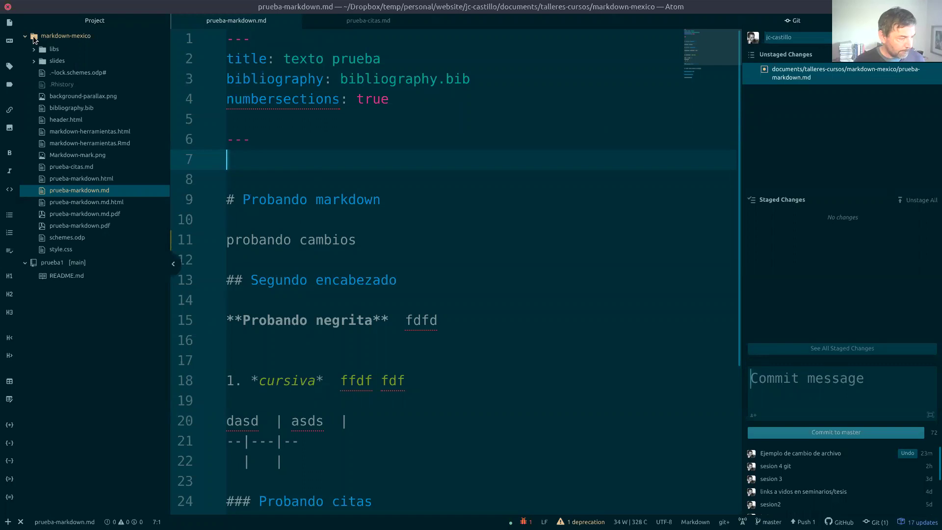
Collapse the markdown-mexico folder in the project tree and leave the cloned prueba1 folder expanded.
click(43, 38)
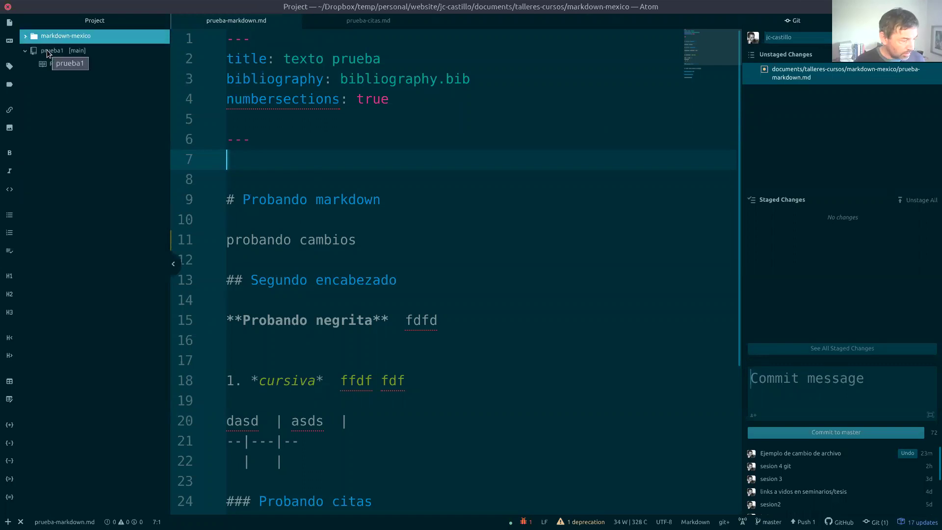
click(46, 50)
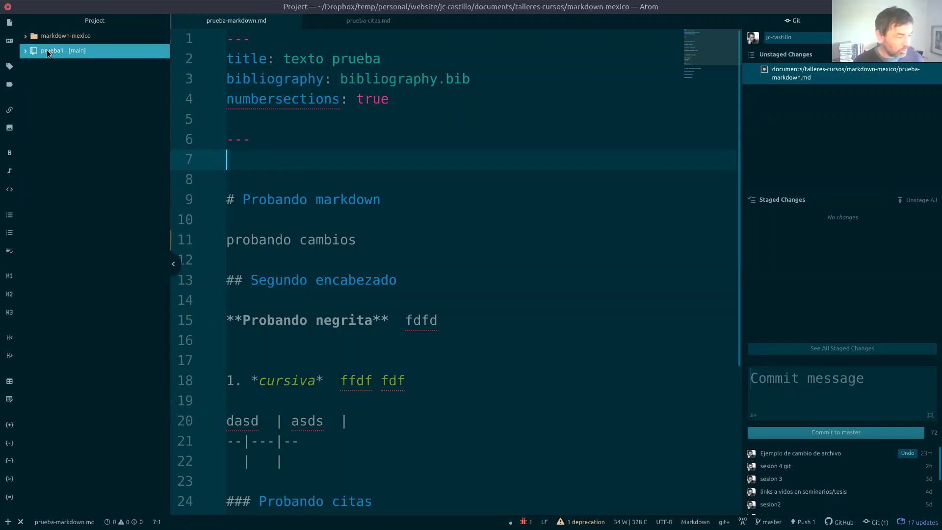
click(25, 52)
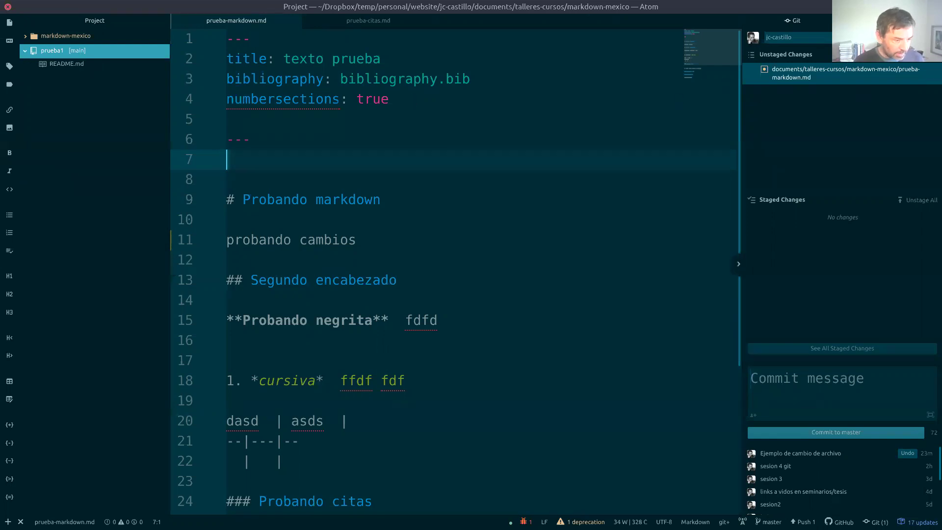
Set prueba1 as the active repository for Git operations in Atom.
click(798, 37)
key(Escape)
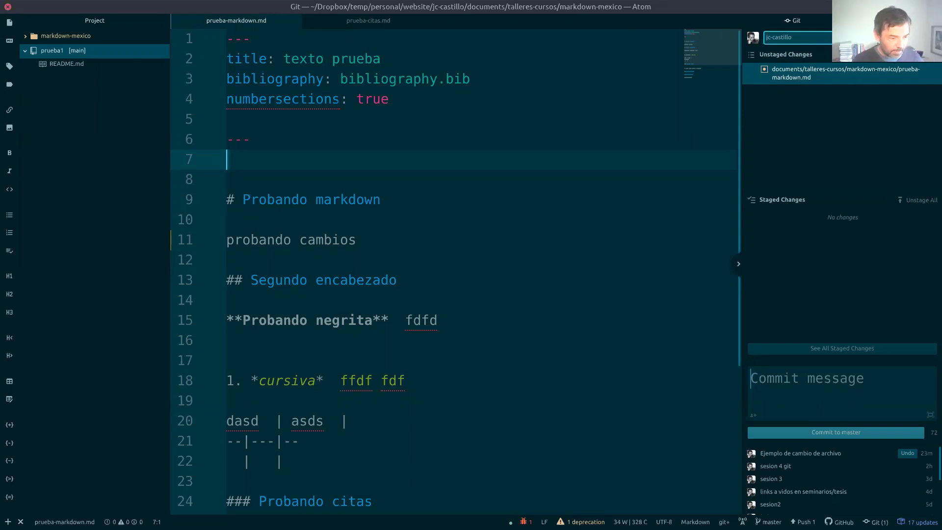
key(Tab)
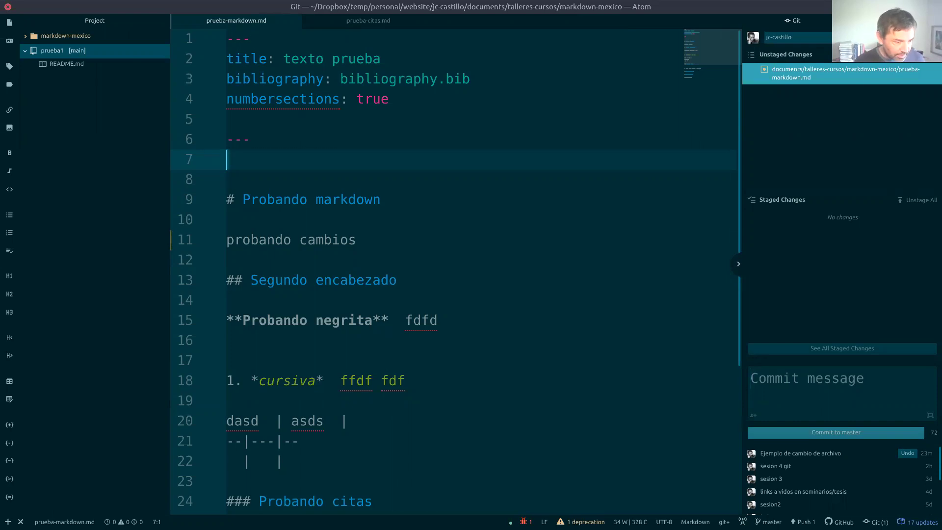
key(shift+Tab)
key(space)
key(Down)
key(Return)
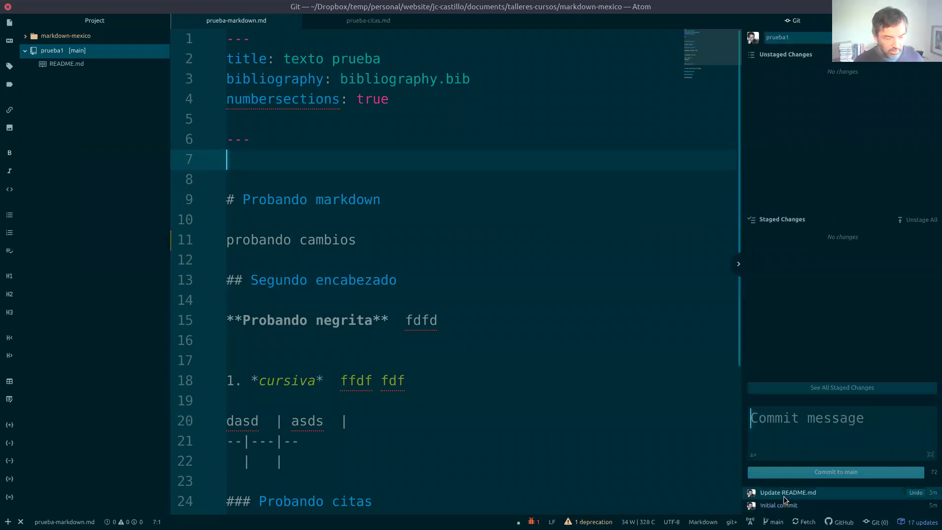
Close prueba-markdown.md and open README.md from the prueba1 folder.
click(296, 21)
click(296, 21)
click(78, 72)
click(76, 63)
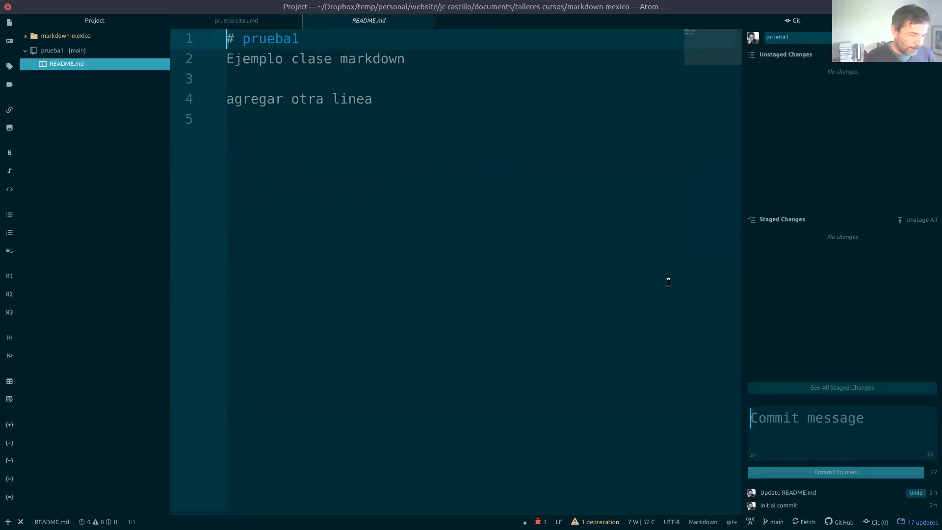
Examine the changes recorded in the "Initial commit" and "Update README.md" commits of prueba1.
click(779, 505)
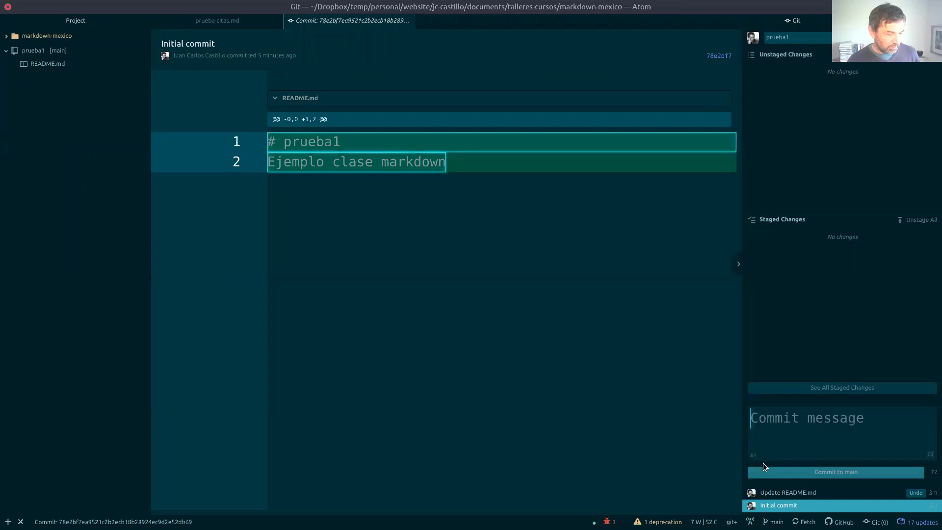
click(776, 493)
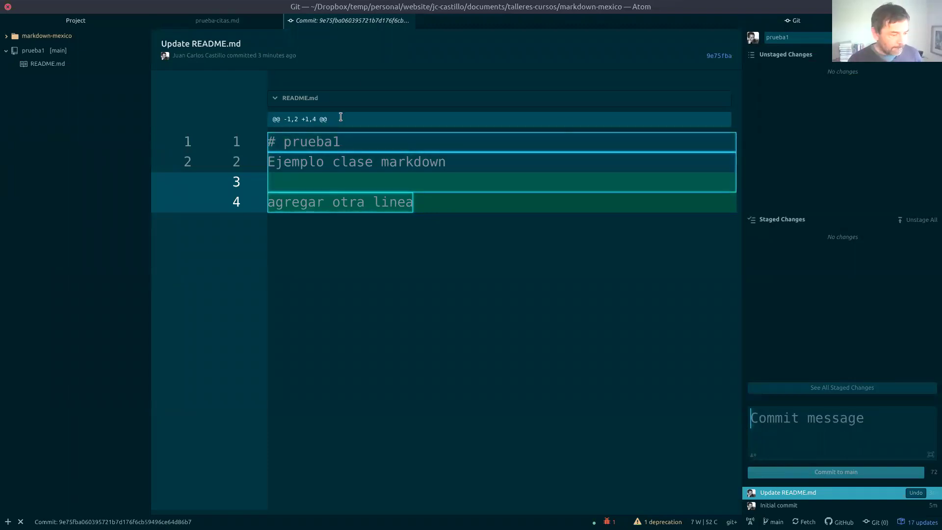
click(519, 299)
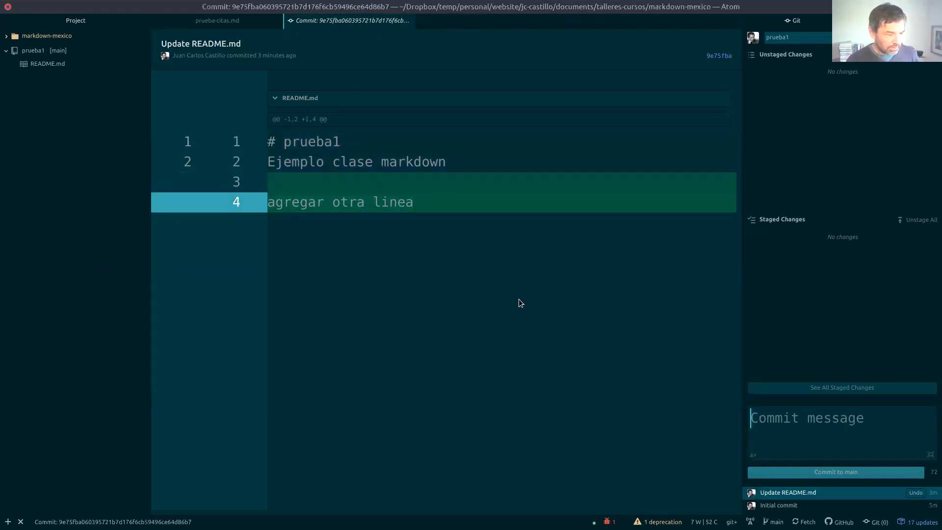
Switch to the browser's workshop slides and review "Flujo github: pull & push" and "Flujo Github en Atom".
key(alt+Tab)
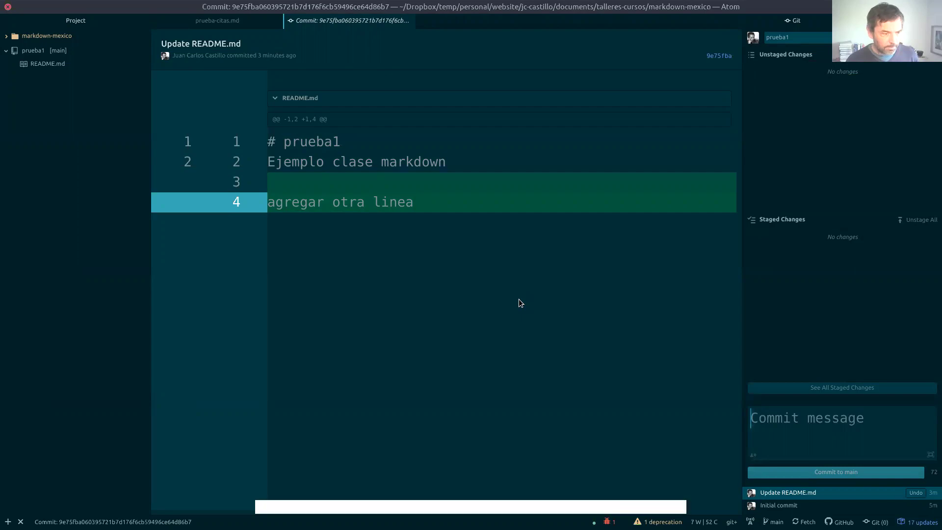
click(529, 9)
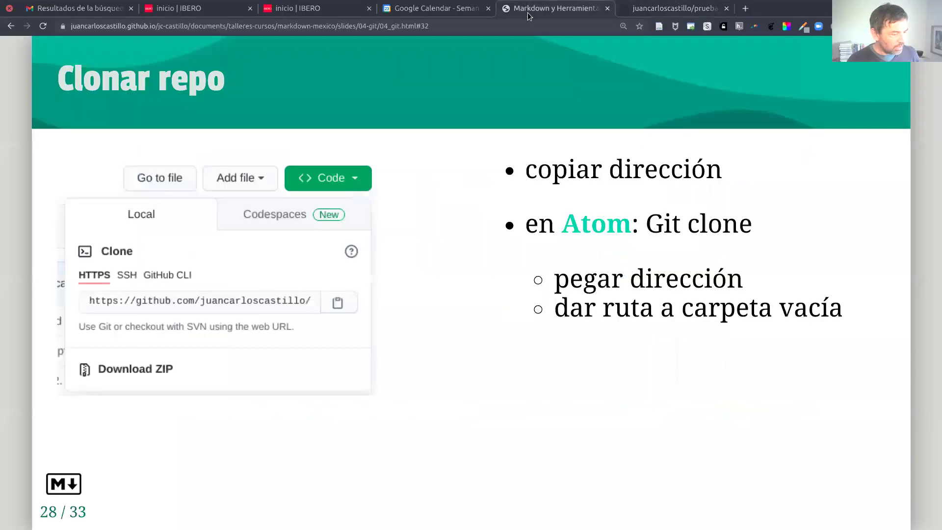
key(Right)
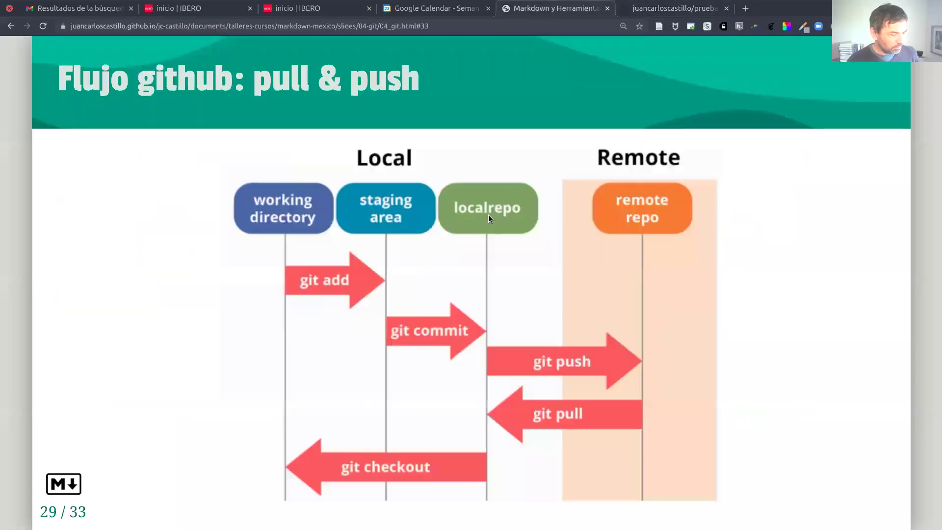
key(Right)
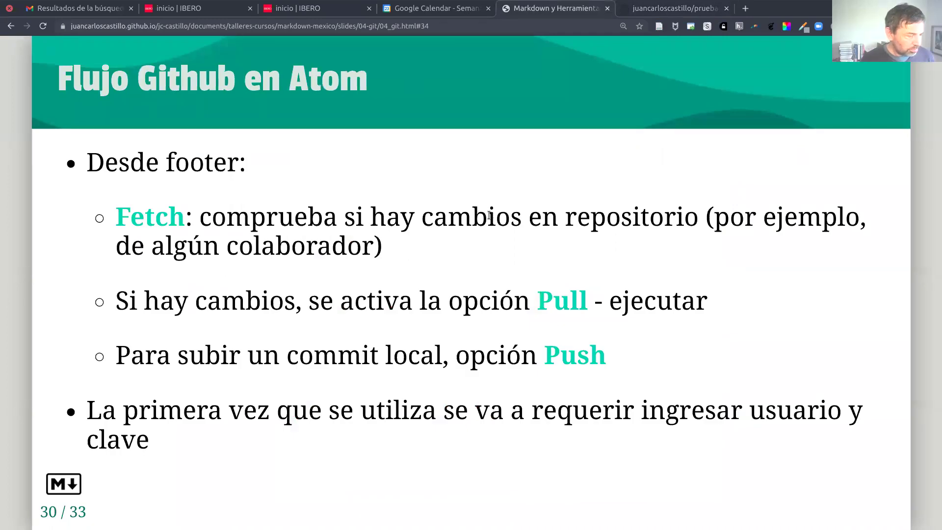
key(Left)
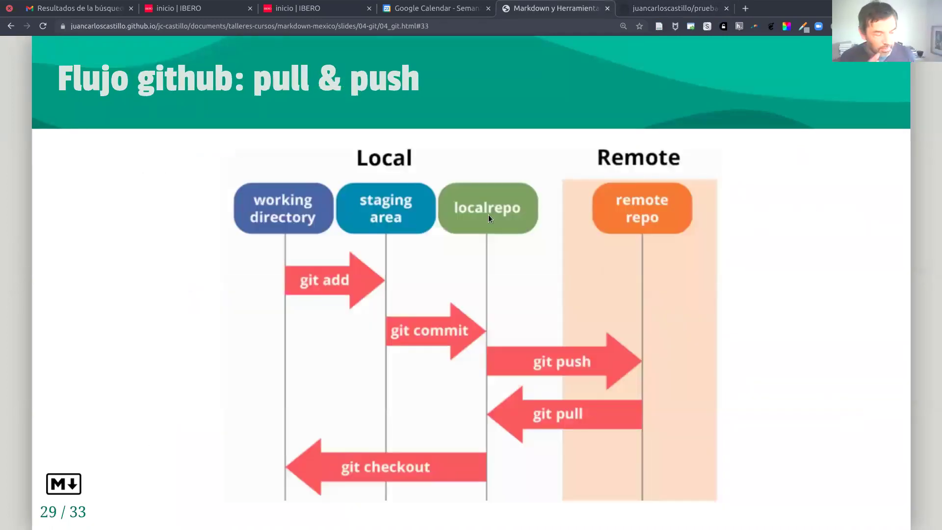